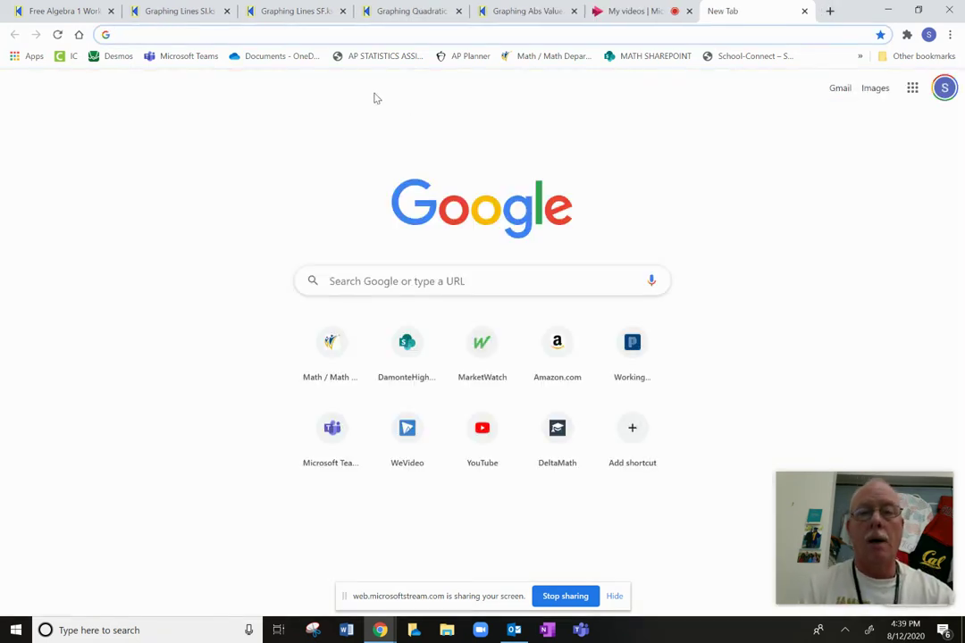
Open the Desmos graphing calculator at desmos.com/calculator
text(des)
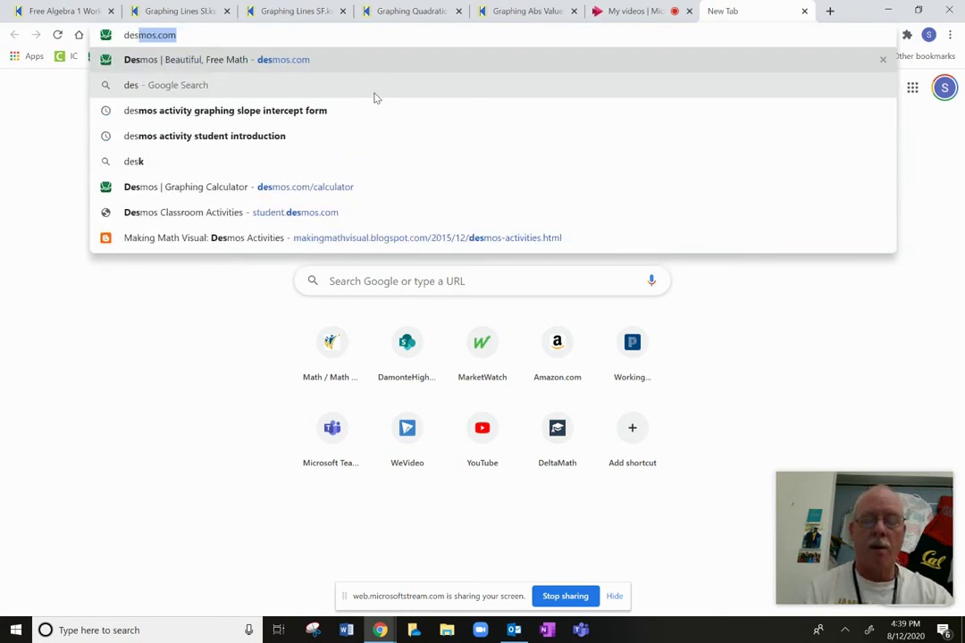
text(mos)
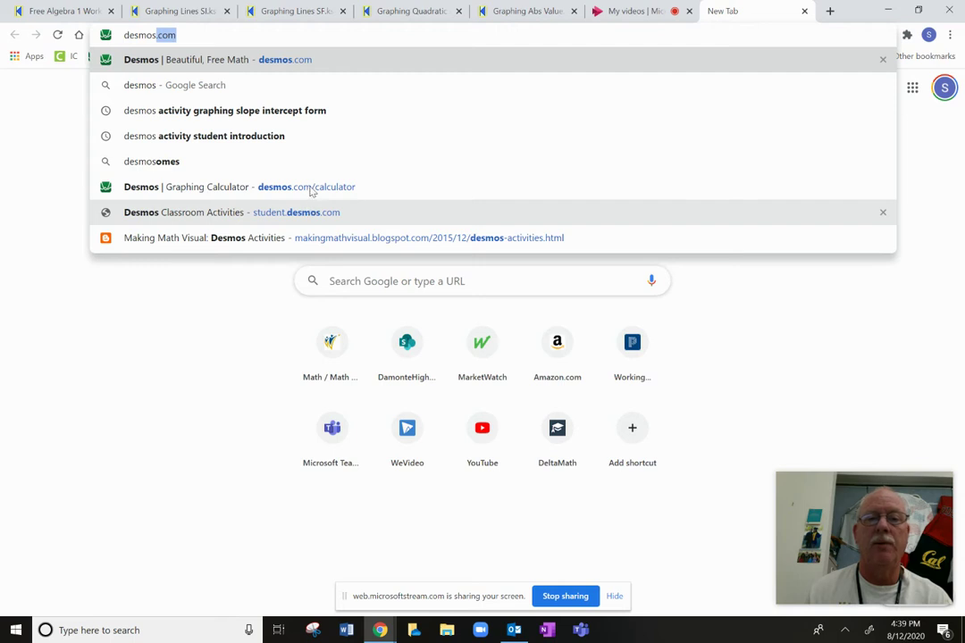
click(307, 189)
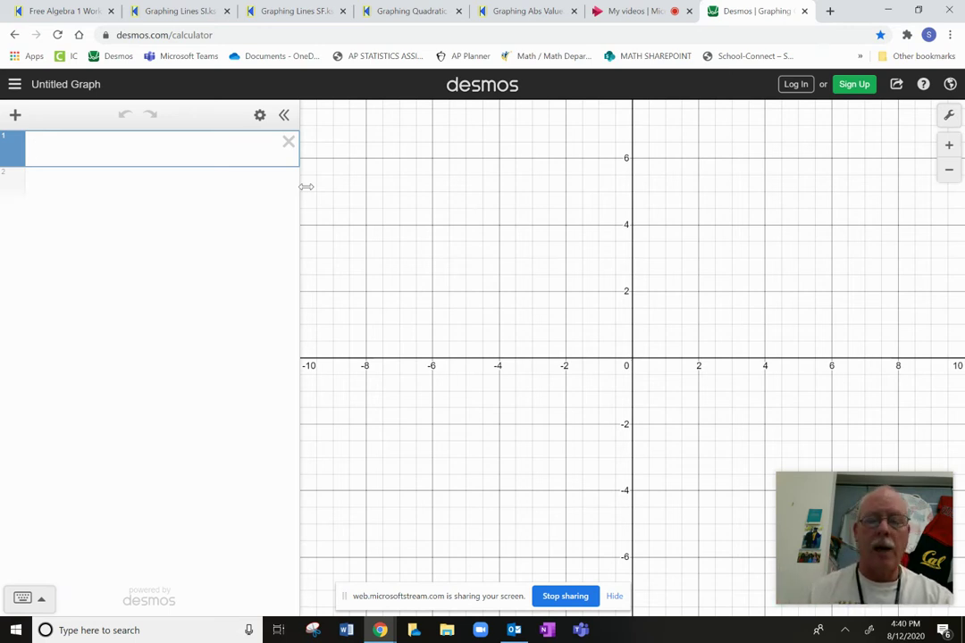
Graph y = x² as the first expression
text(y=)
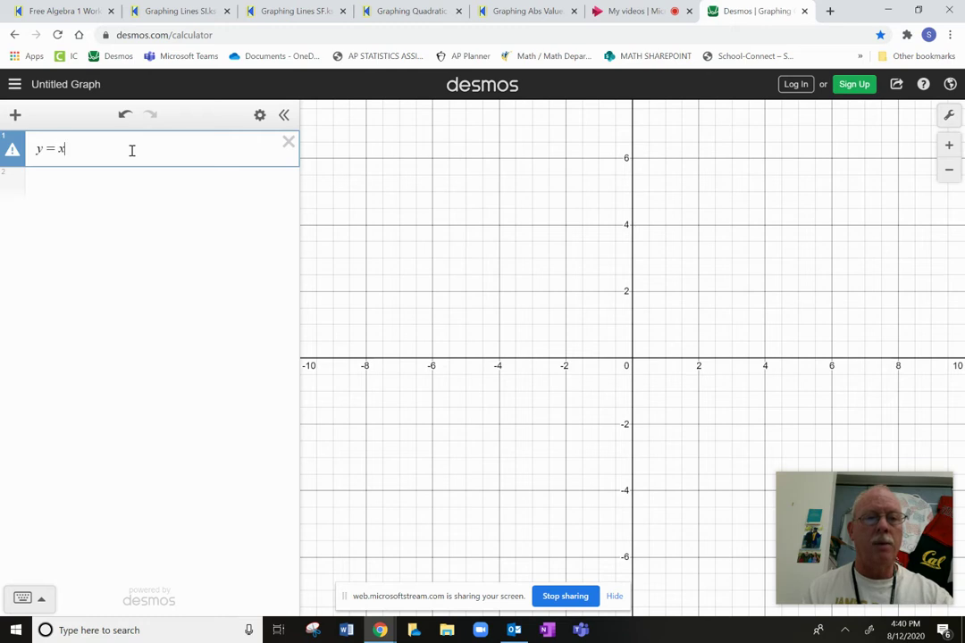
text(x)
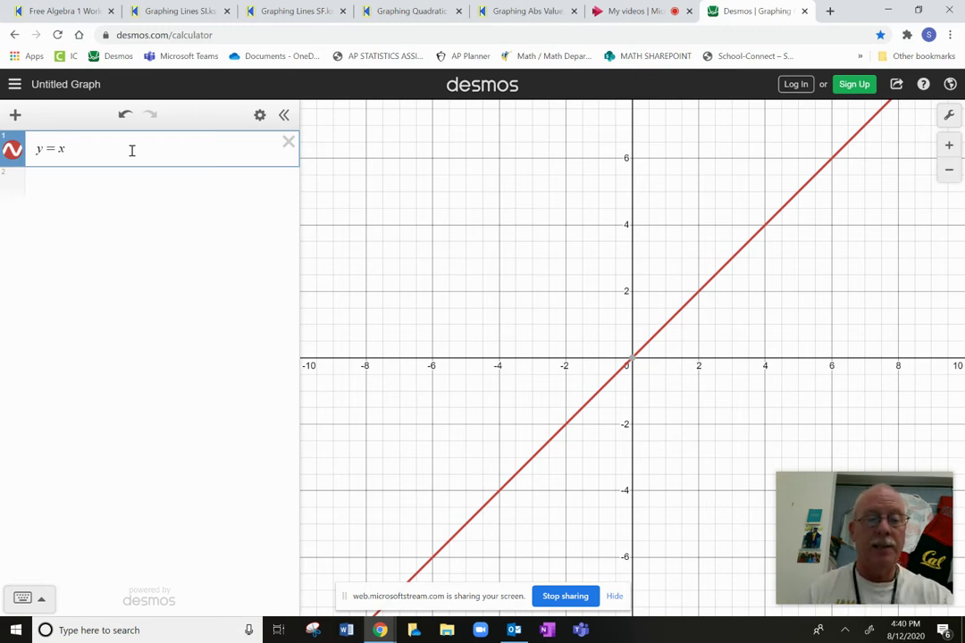
text(^2)
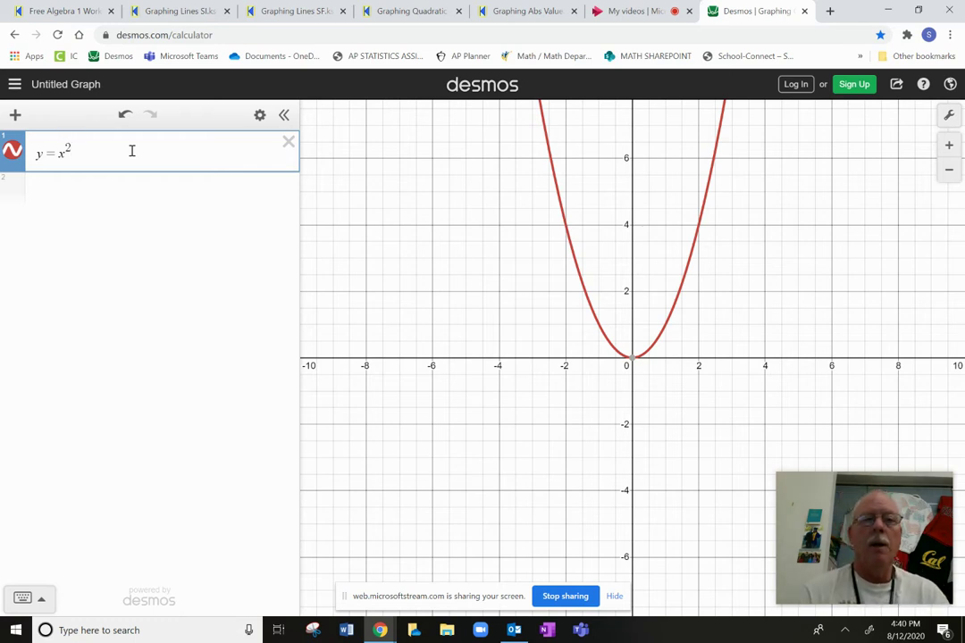
Remove the exponent from the first equation and square x again with the on-screen math keypad, closing the keypad when done
key(BackSpace)
key(BackSpace)
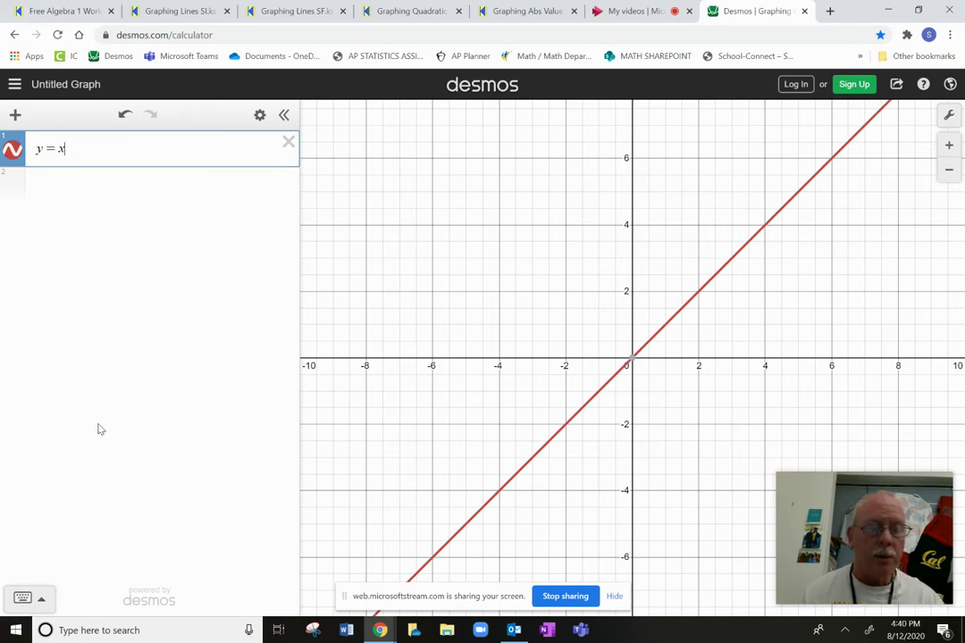
click(41, 600)
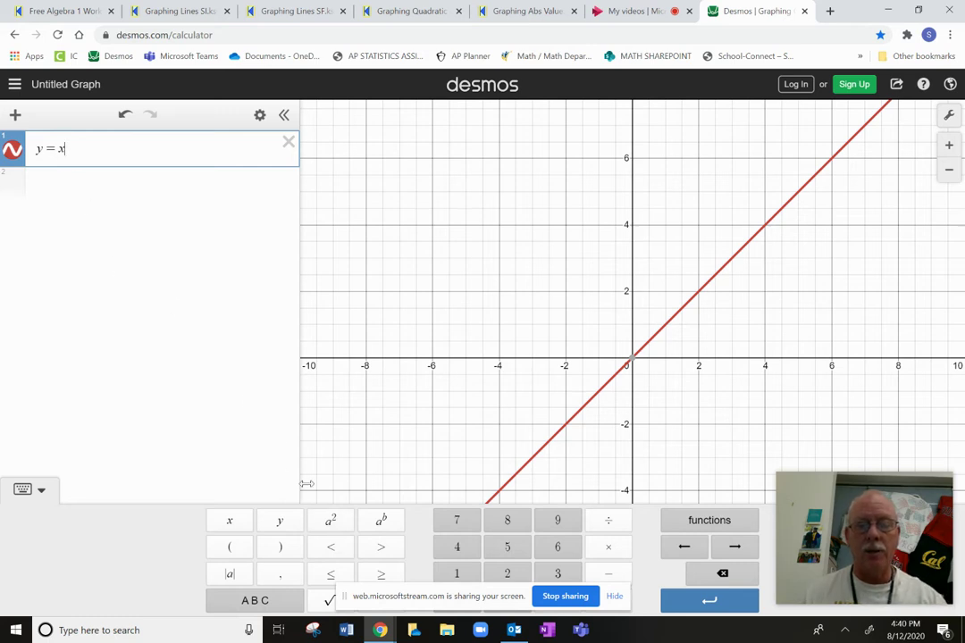
click(331, 521)
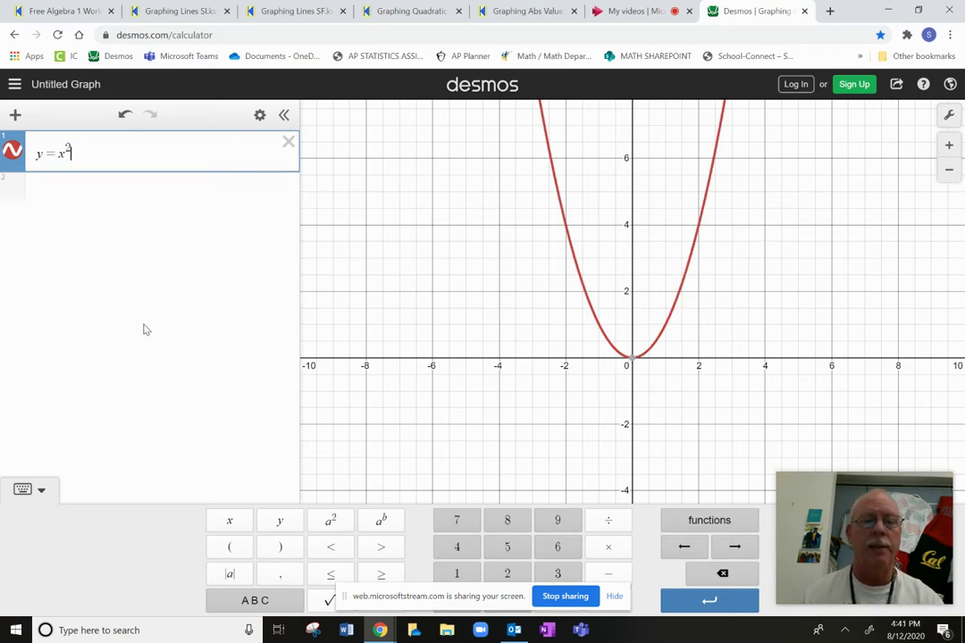
click(37, 490)
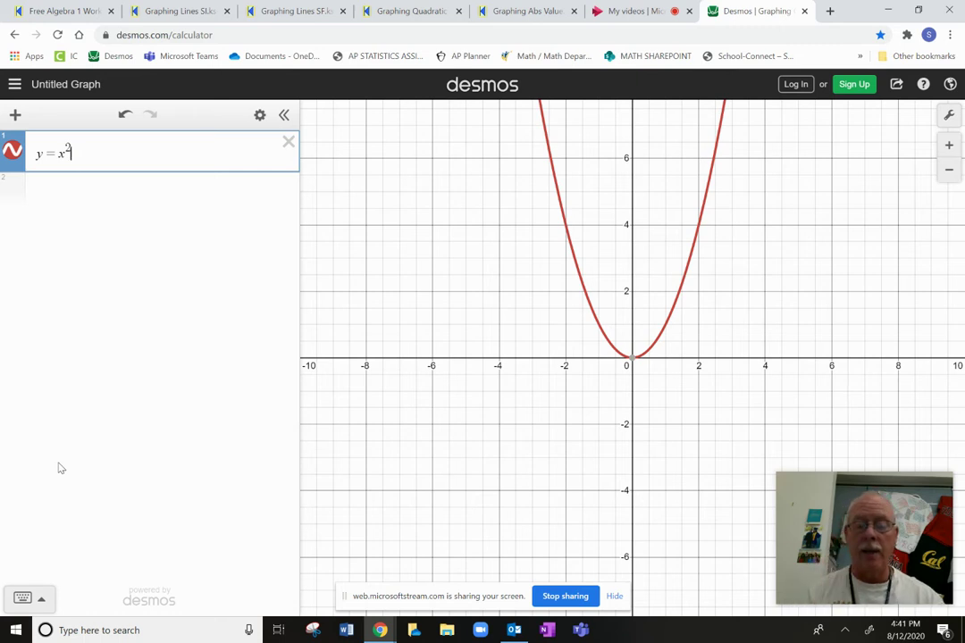
Extend the first equation to y = x² − 4x + 3
text(-4x)
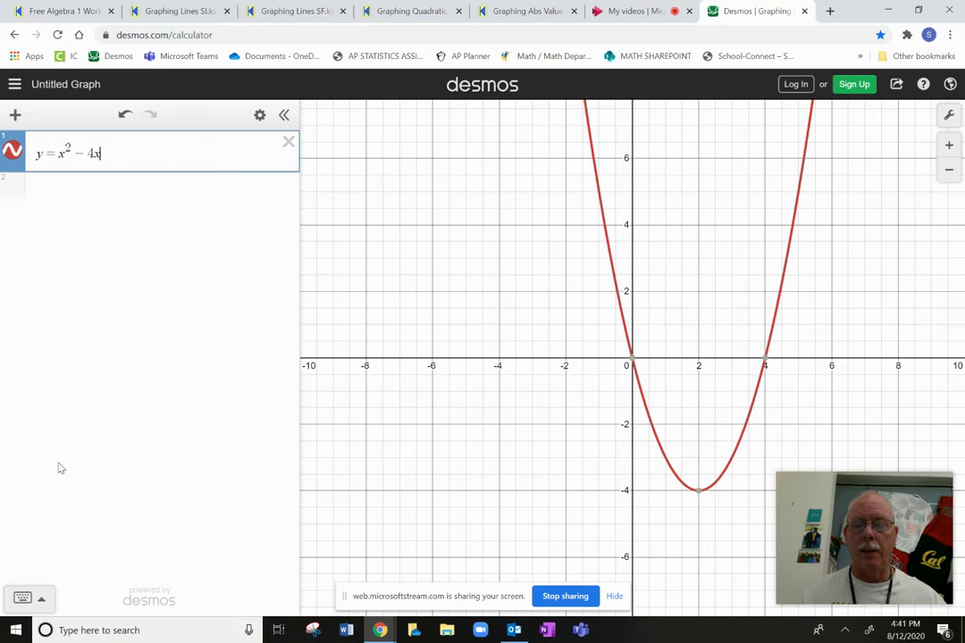
text(+3)
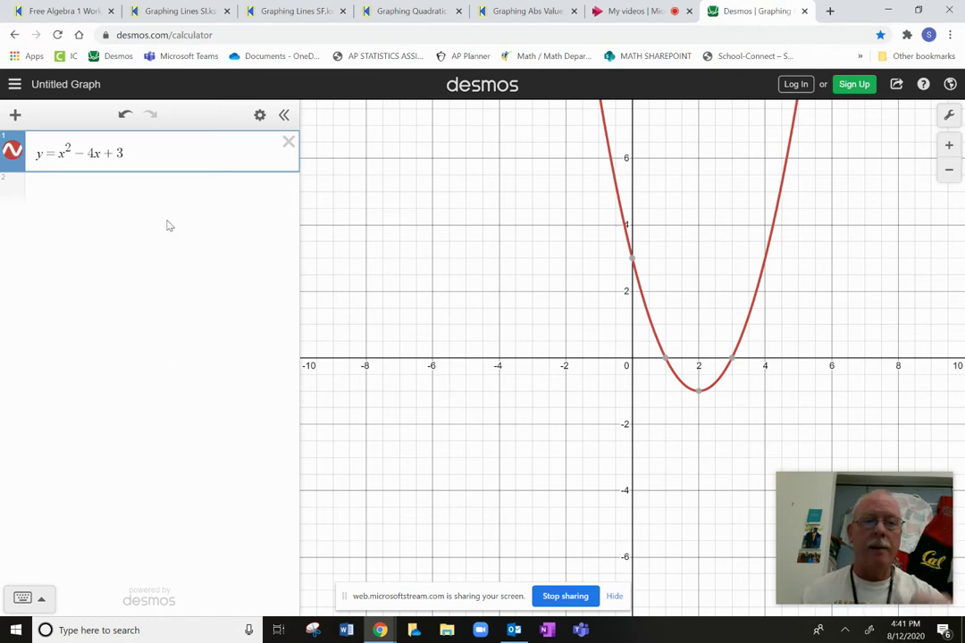
Graph problem 4 from the Graphing Quadratic Functions worksheet, y = 2x² − 16x + 33, as the second expression in Desmos
click(143, 183)
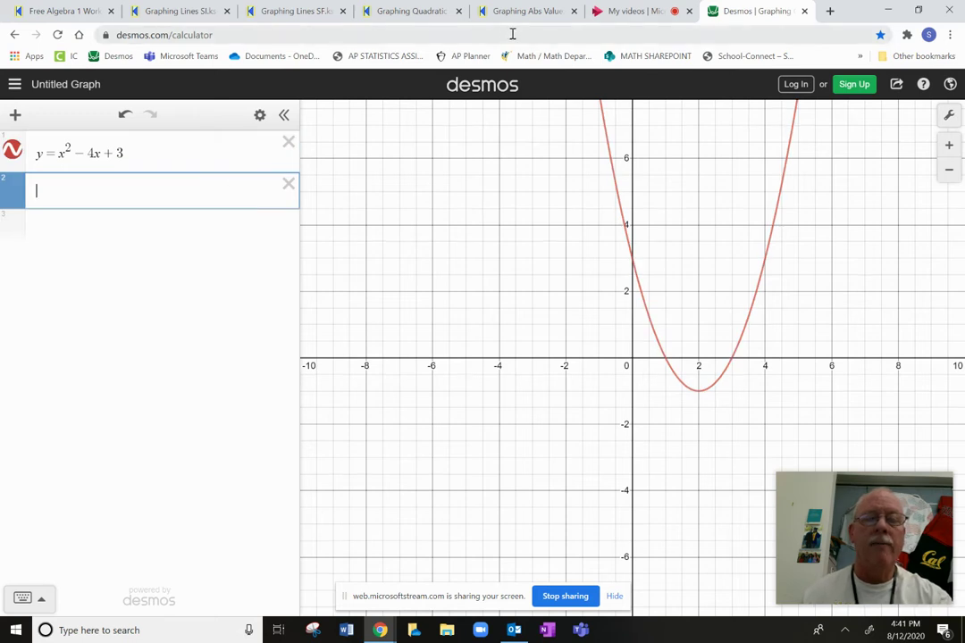
click(411, 11)
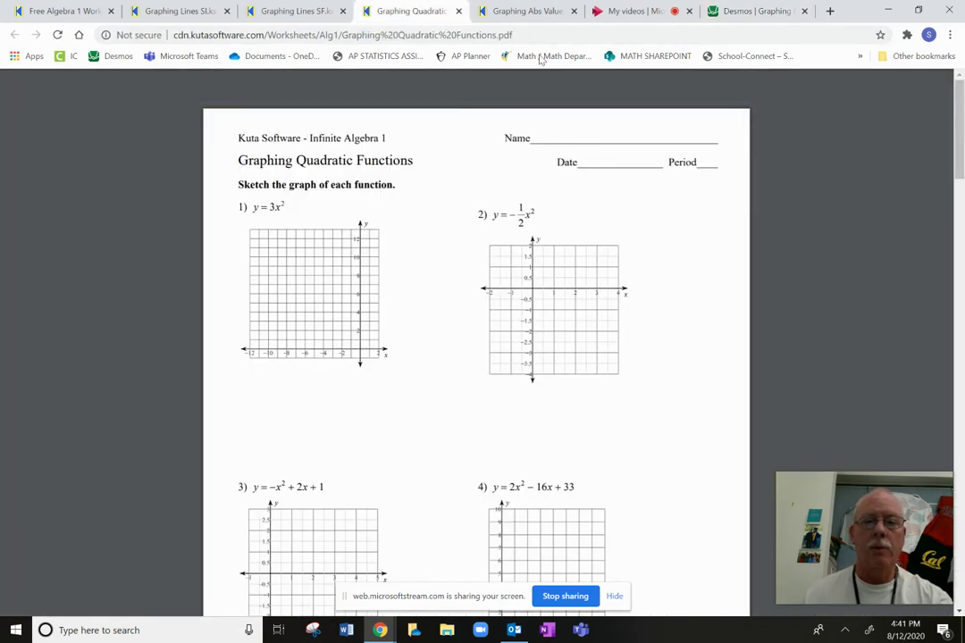
scroll(625, 357, down, 2)
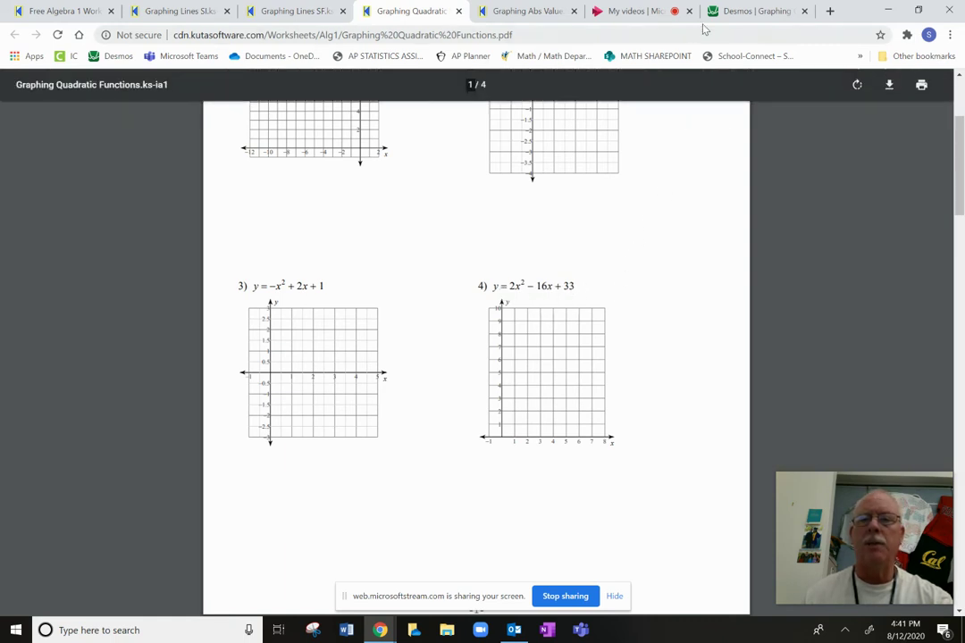
click(743, 12)
text(y)
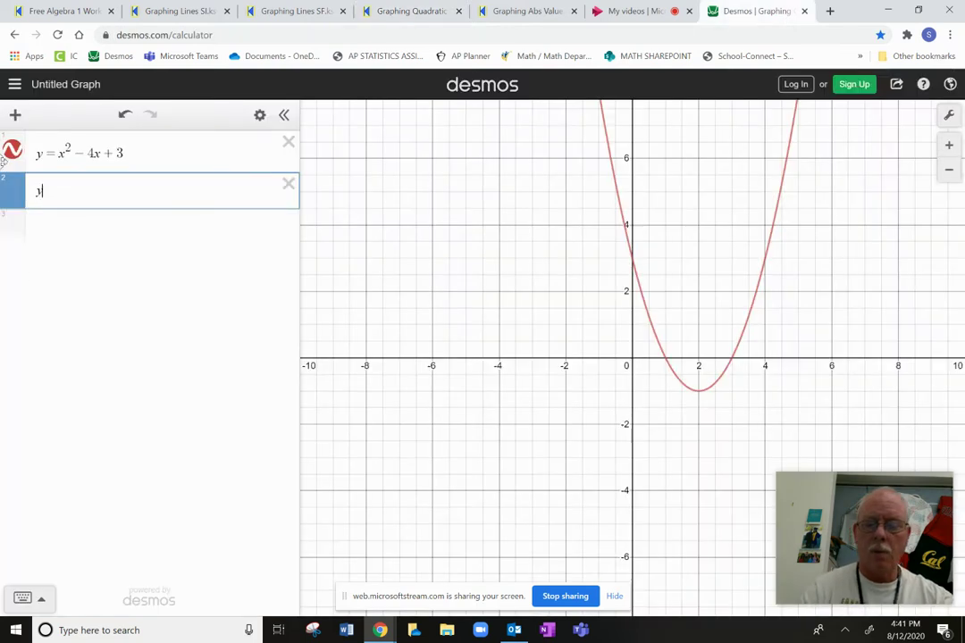
text( = 2x)
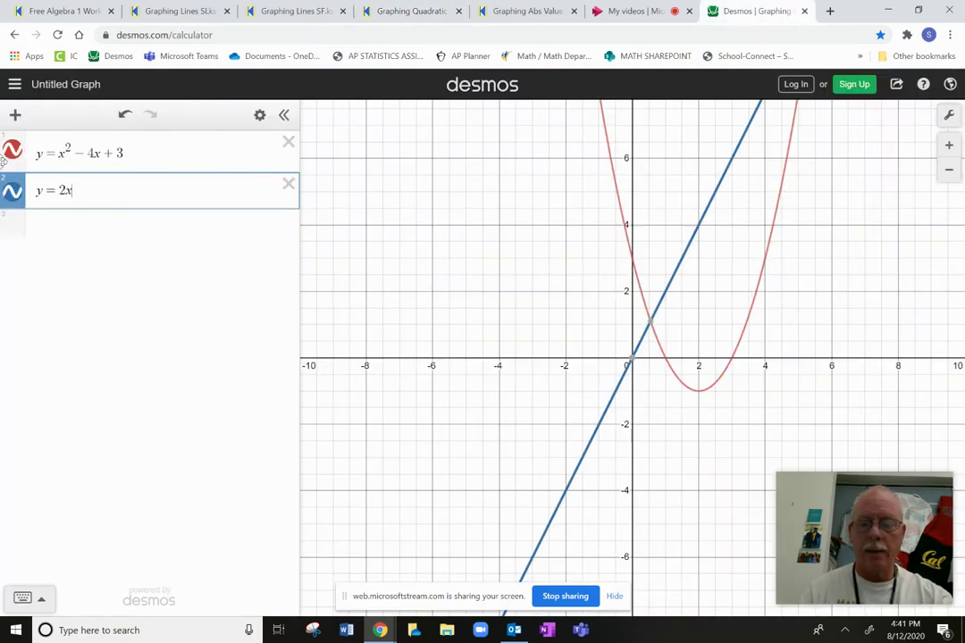
text(^2)
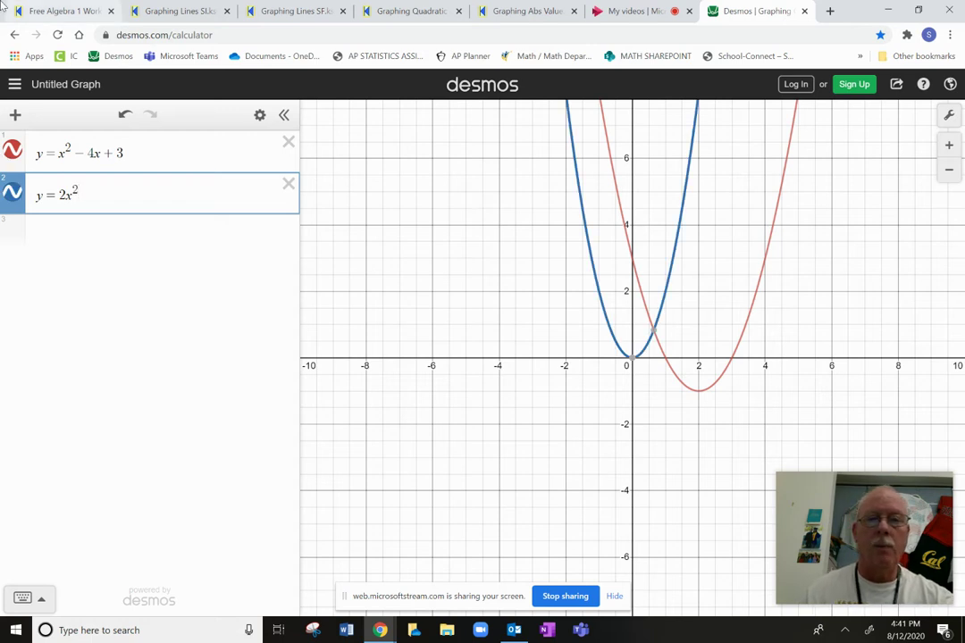
click(406, 13)
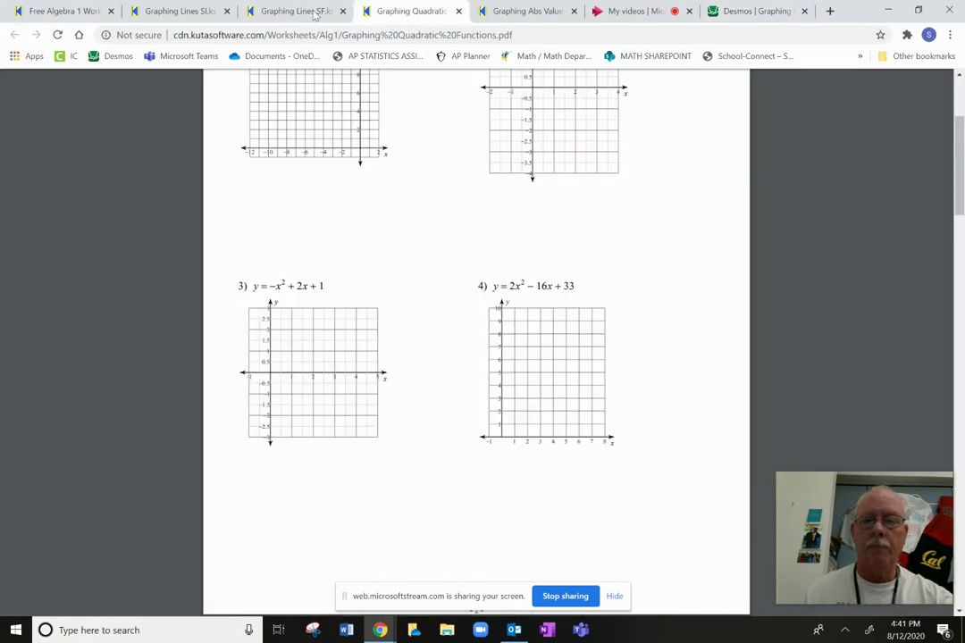
click(749, 8)
click(236, 209)
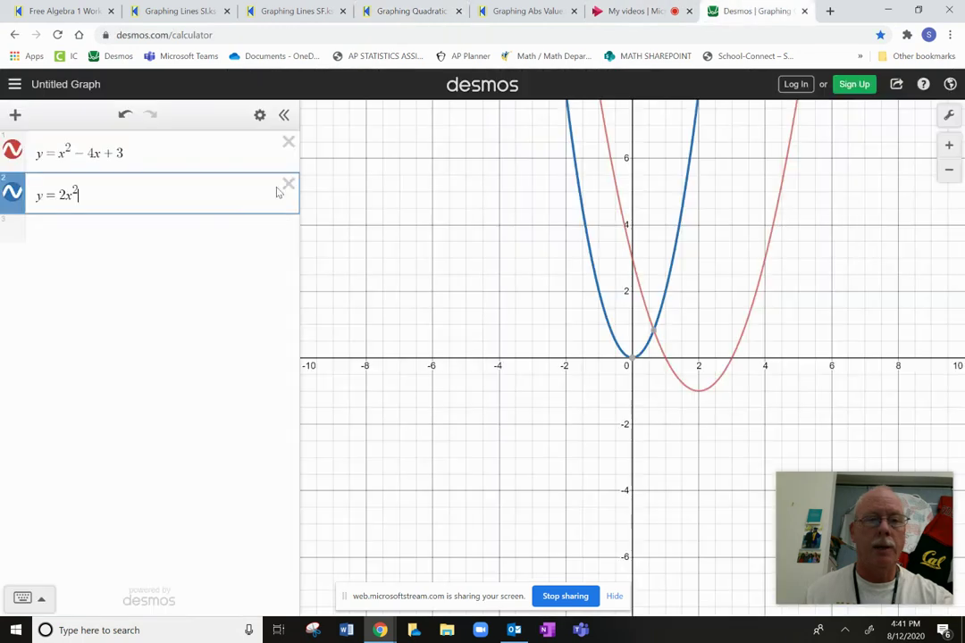
text(-16x+33)
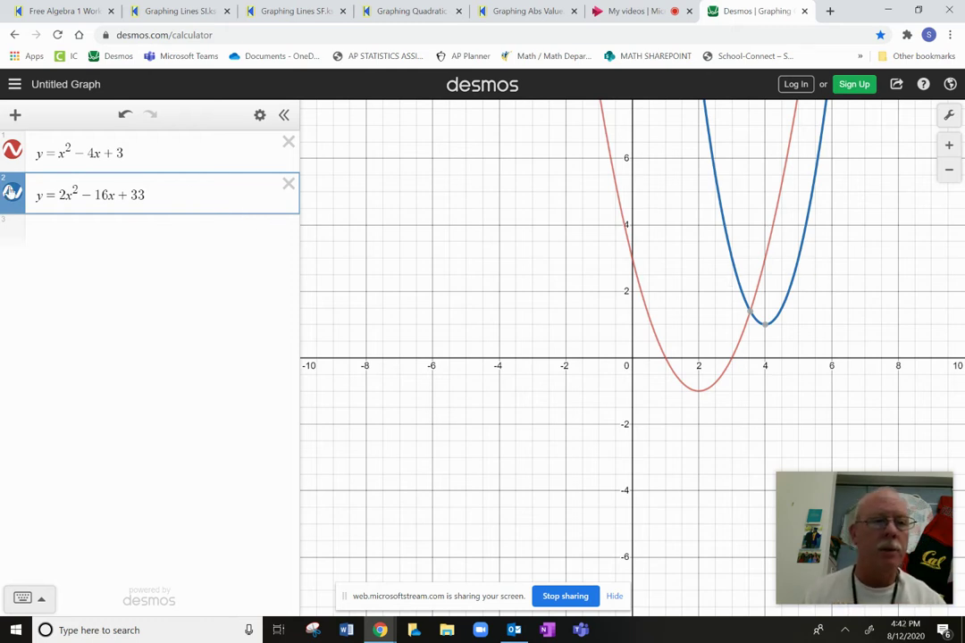
Hide the first parabola and shorten its equation to y = x²
click(10, 151)
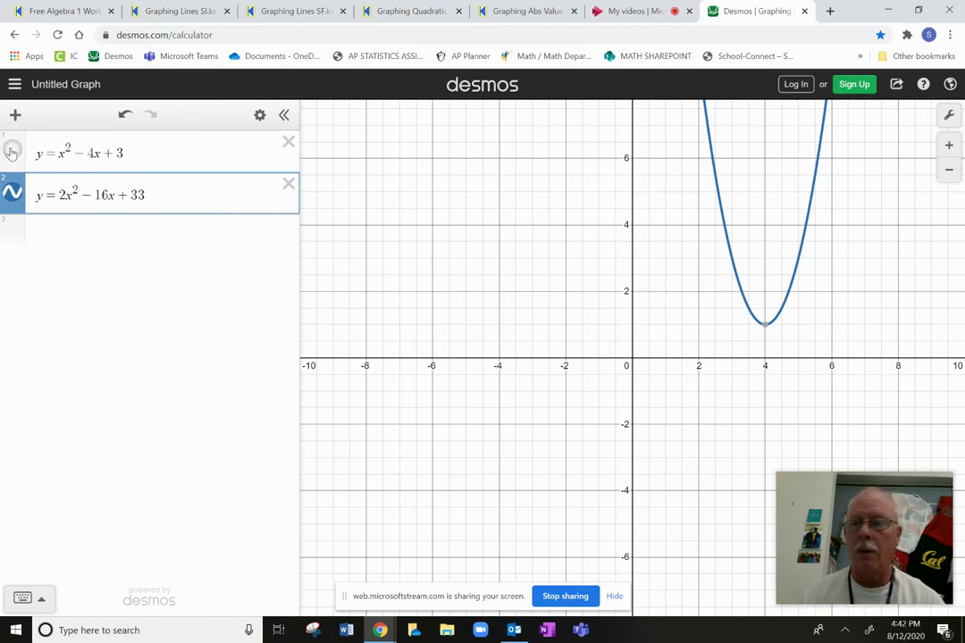
click(153, 156)
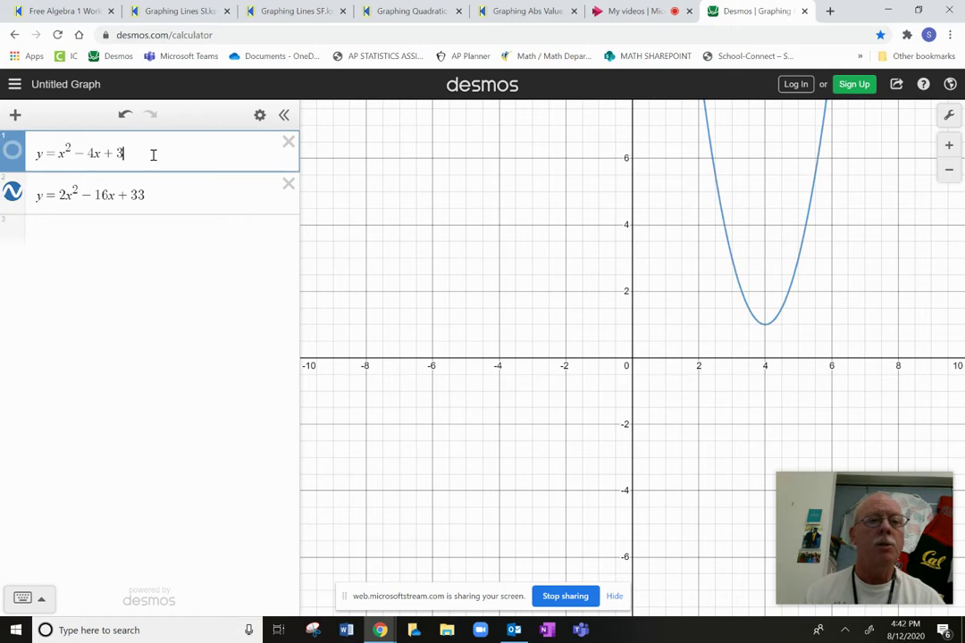
key(BackSpace)
key(BackSpace)
key(BackSpace)
key(BackSpace)
key(BackSpace)
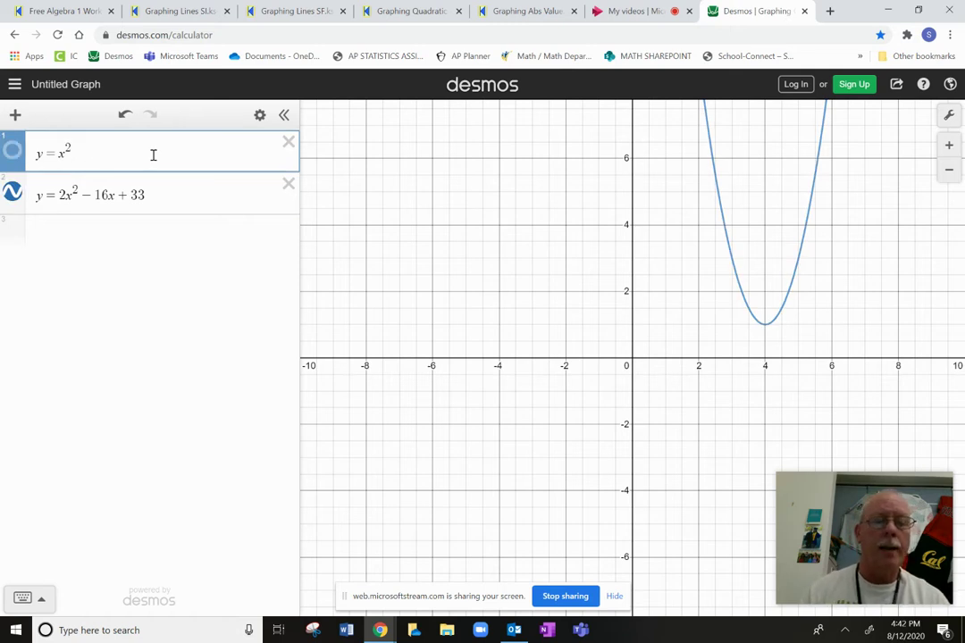
Clear the second expression and show the graph of y = x² again
drag(189, 196, 6, 209)
key(BackSpace)
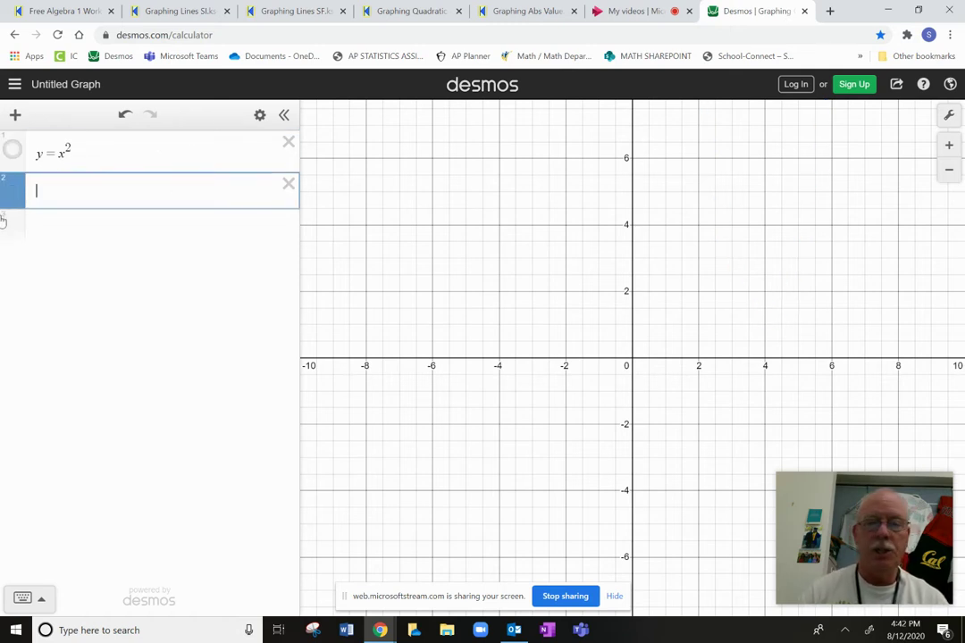
click(12, 148)
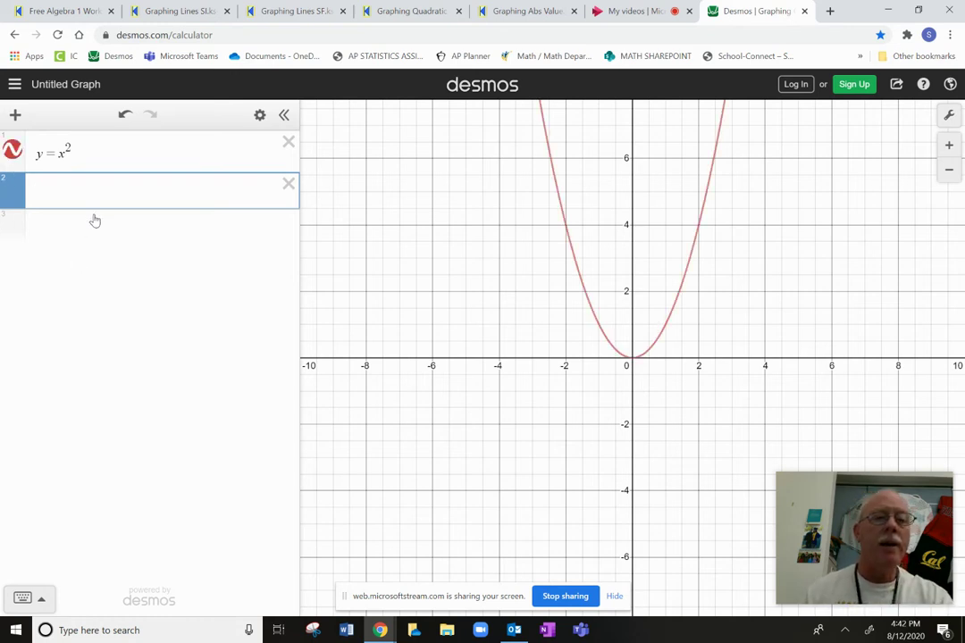
Graph y = x² − 5 as the second expression for comparison with y = x²
text(y = x)
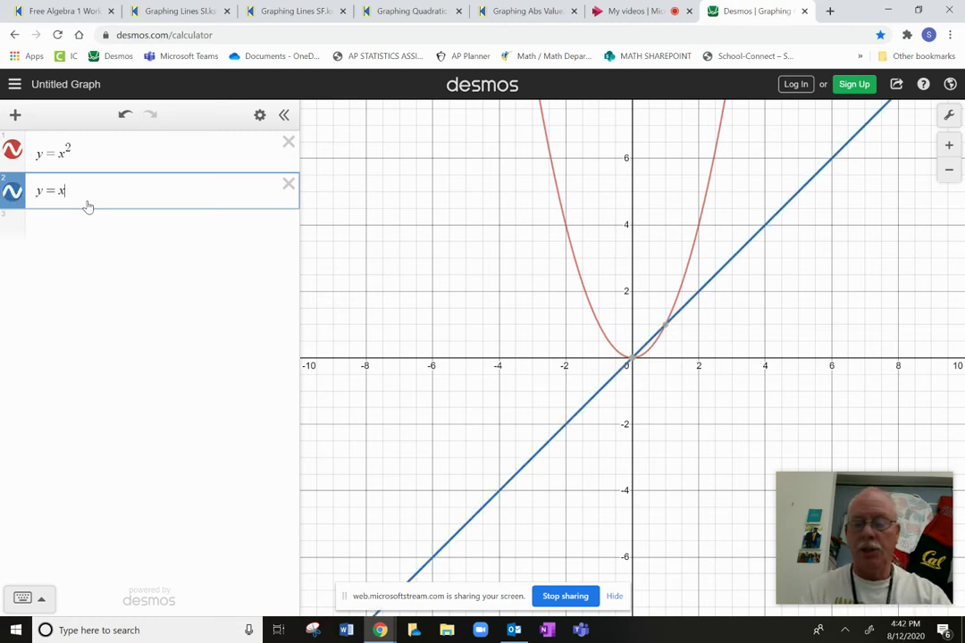
text(^2)
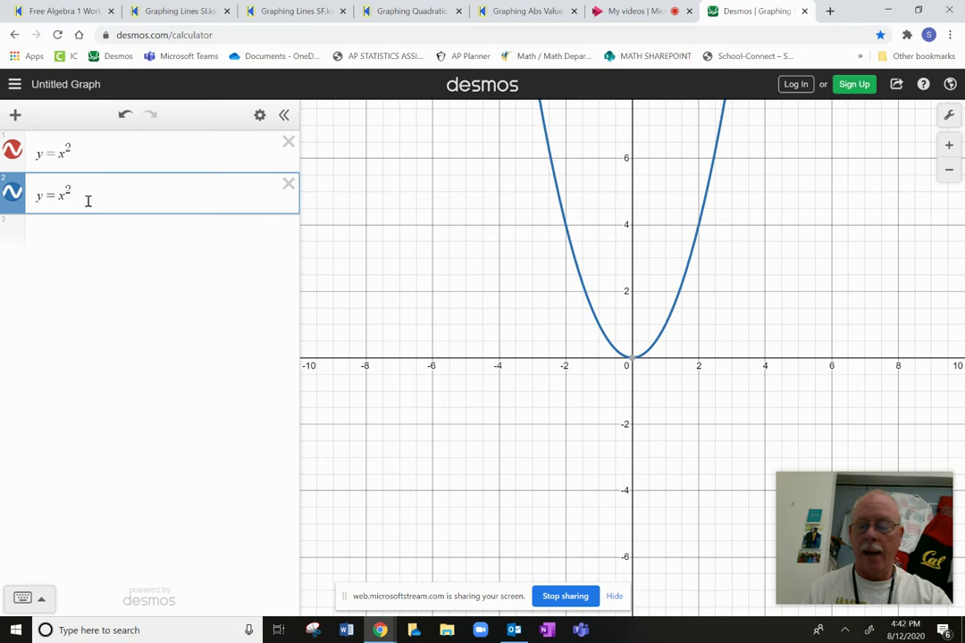
key(Right)
text(-5)
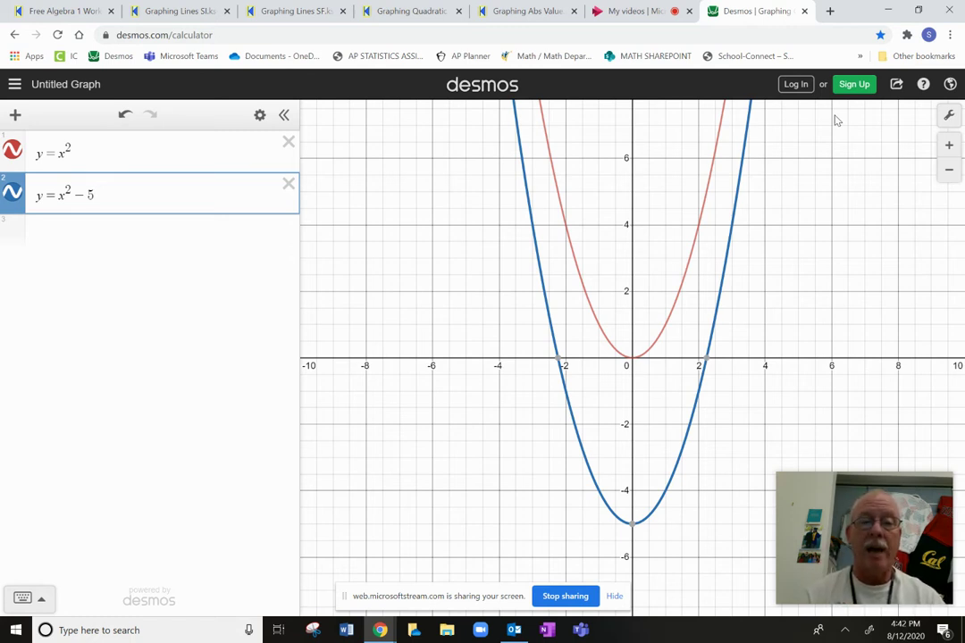
Change the second equation to y = x² + 3
key(BackSpace)
key(BackSpace)
text(+3)
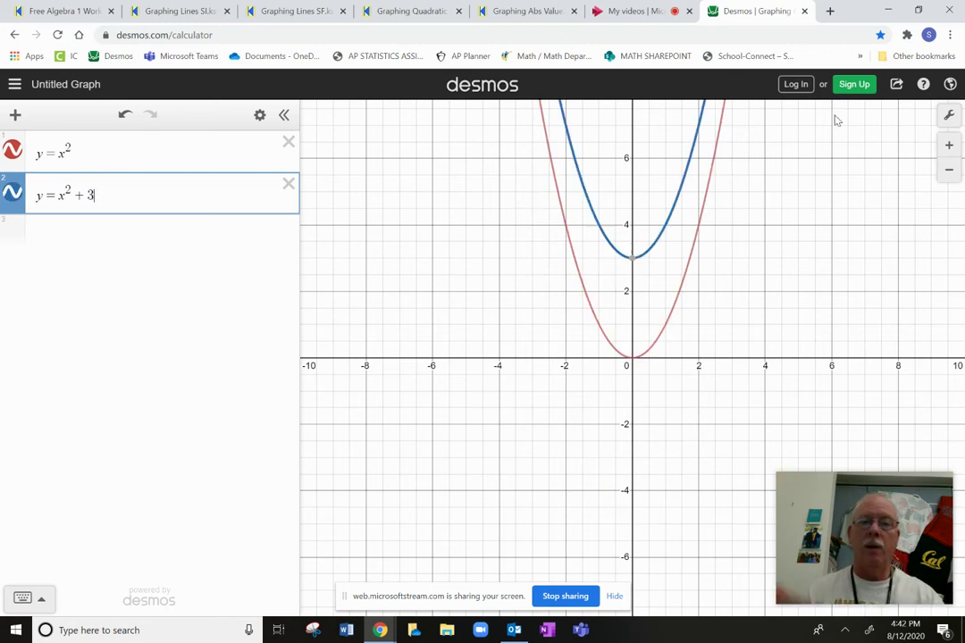
Change the second equation to y = x² + 10 and bring its whole vertex area into view on the graph
key(BackSpace)
key(BackSpace)
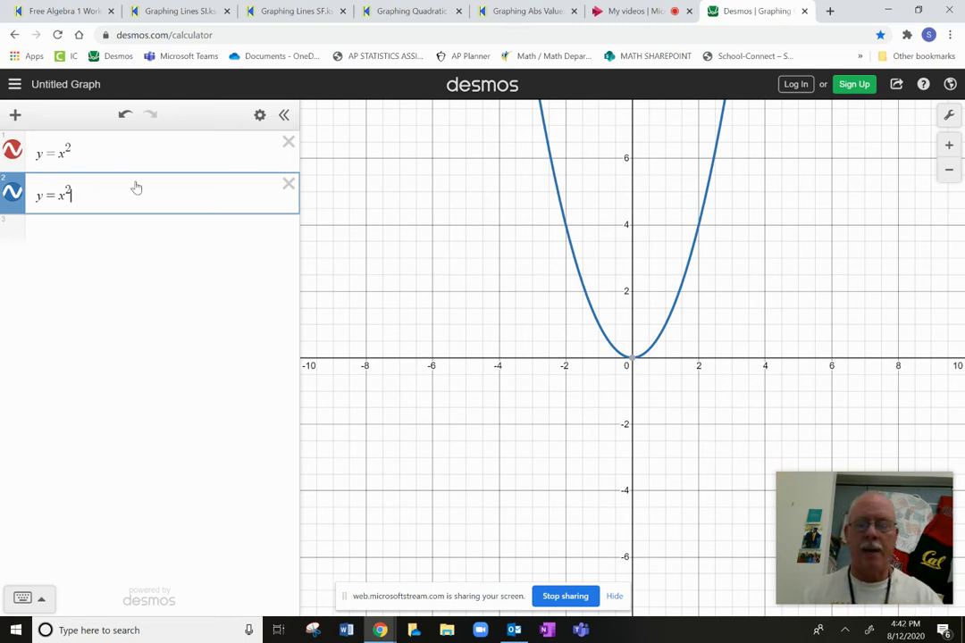
text(+ 10)
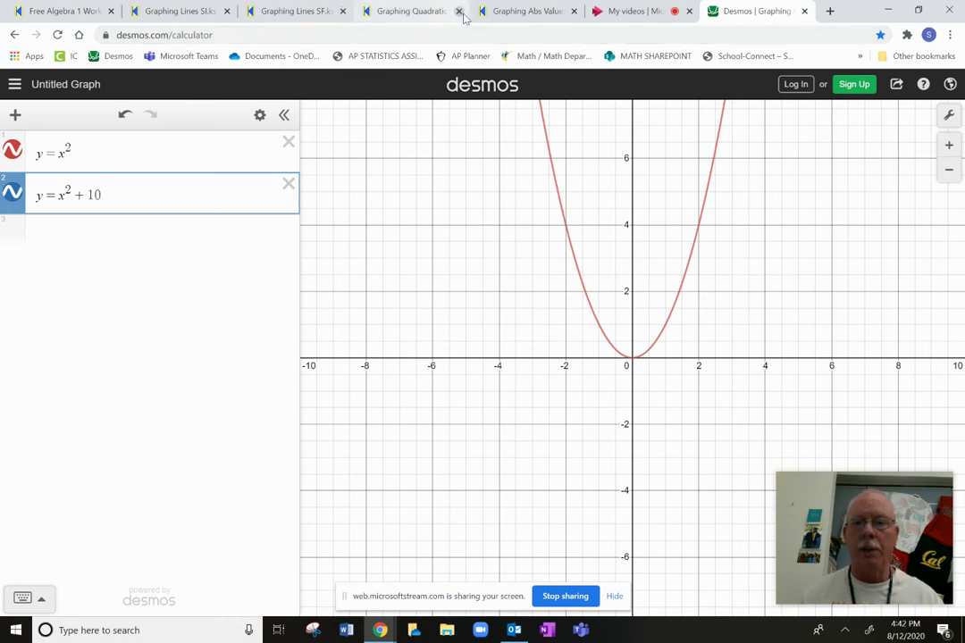
scroll(536, 307, down, 2)
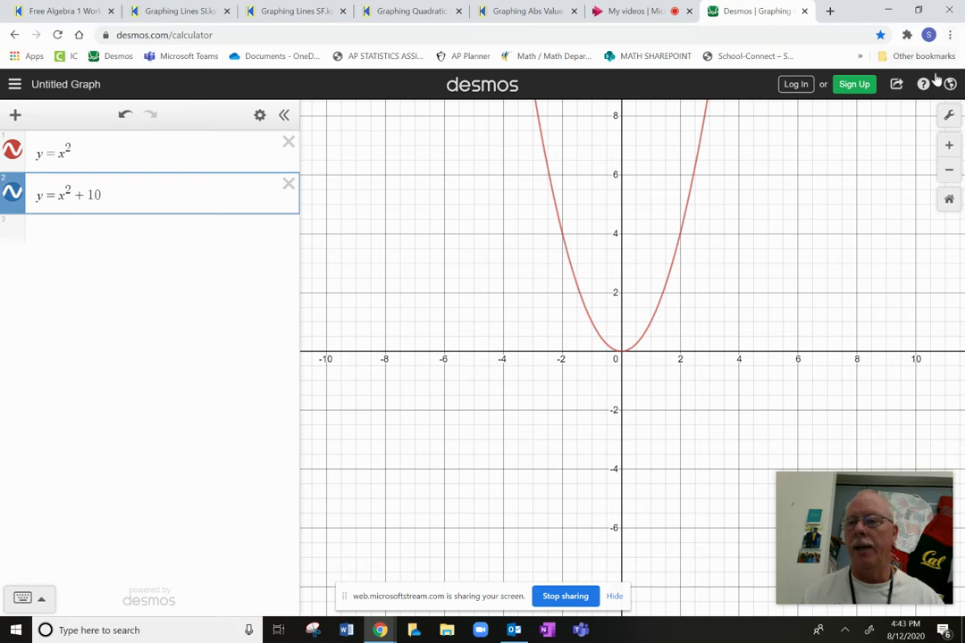
click(948, 169)
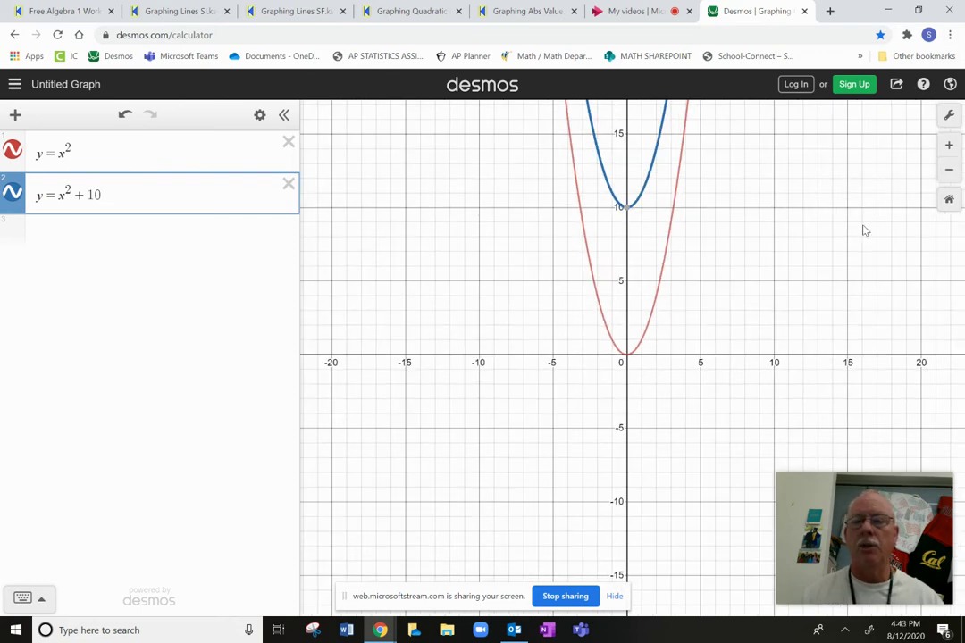
click(949, 146)
click(948, 170)
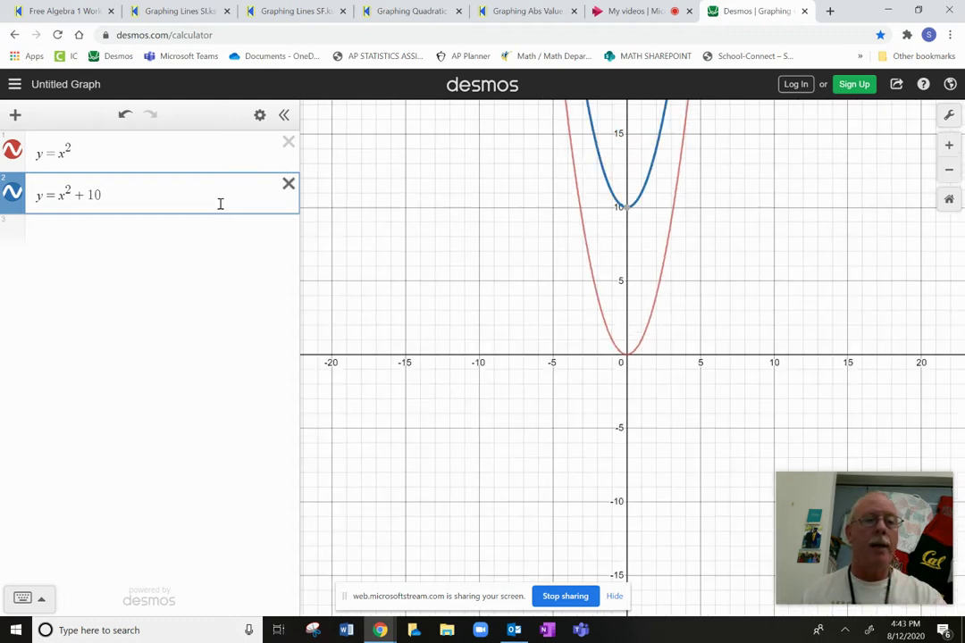
Change the second equation to y = x² − 4 for comparison with y = x²
key(BackSpace)
key(BackSpace)
key(BackSpace)
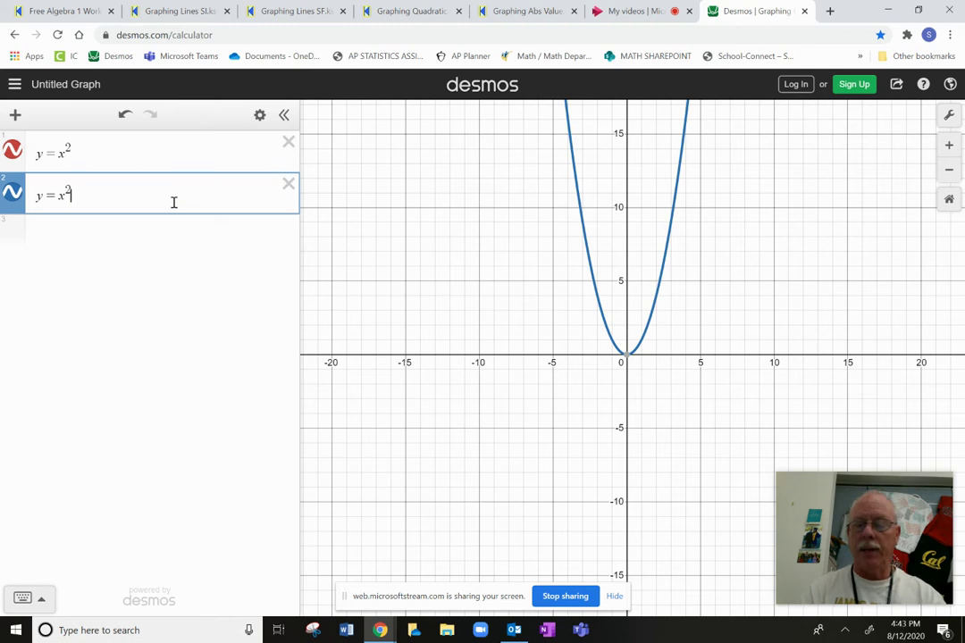
text(-4)
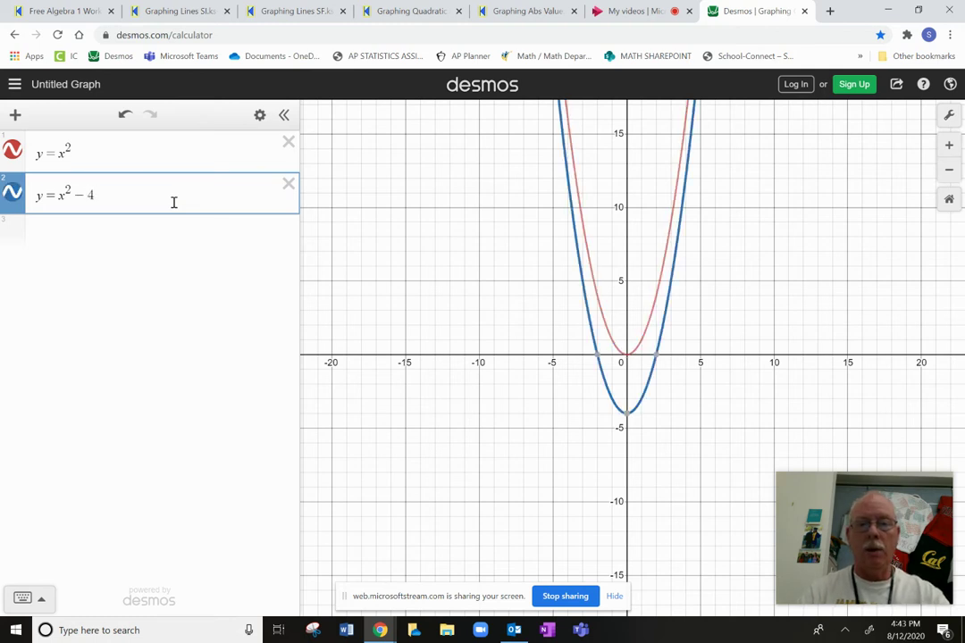
Change the constant in the second equation so that it reads y = x² + 2
key(BackSpace)
key(BackSpace)
text(+2)
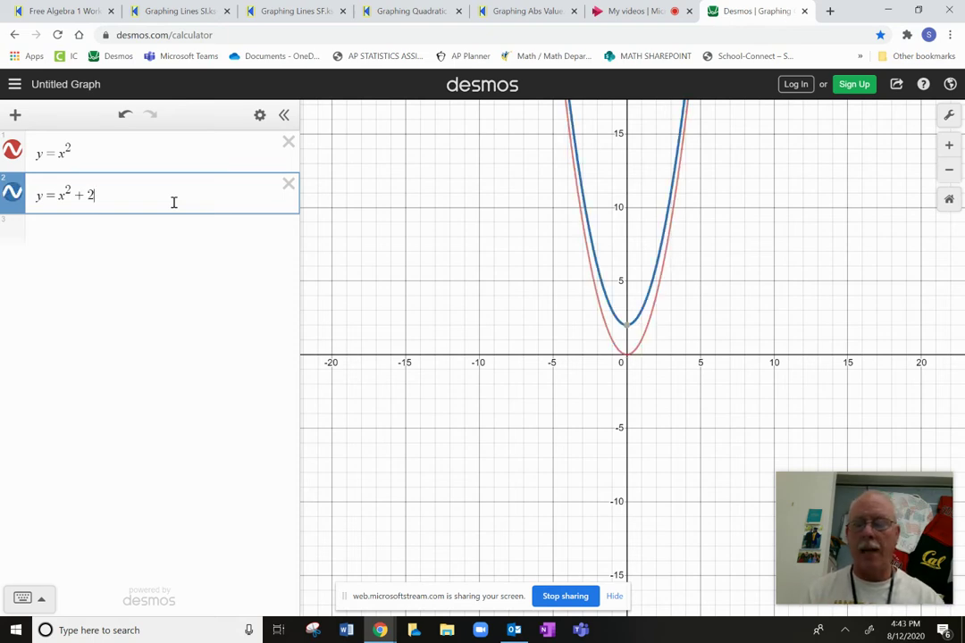
Rewrite the second equation as y = (x − 4)² and display the coordinates of its vertex on the graph
key(BackSpace)
key(BackSpace)
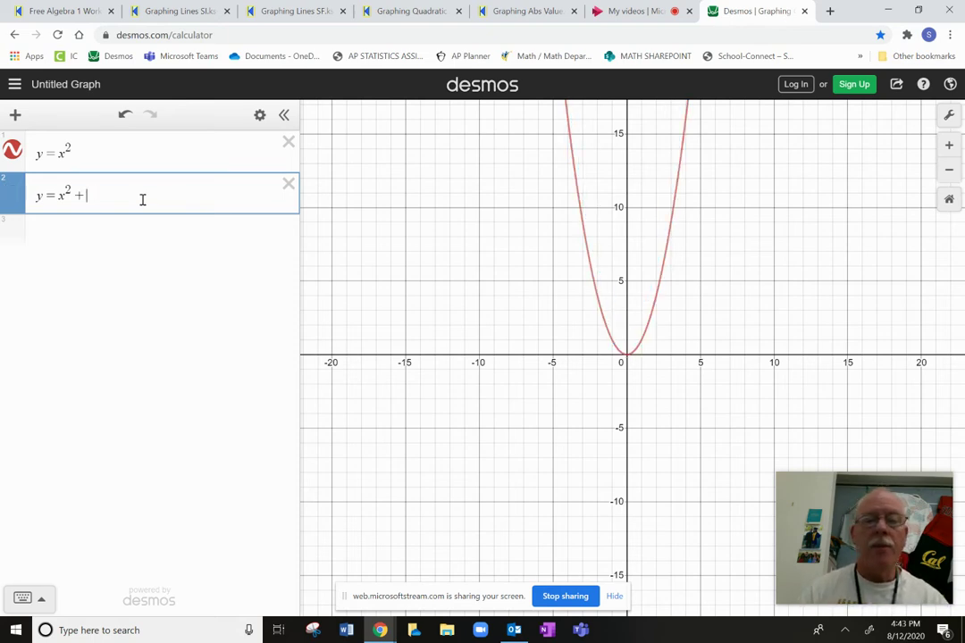
click(60, 197)
text(()
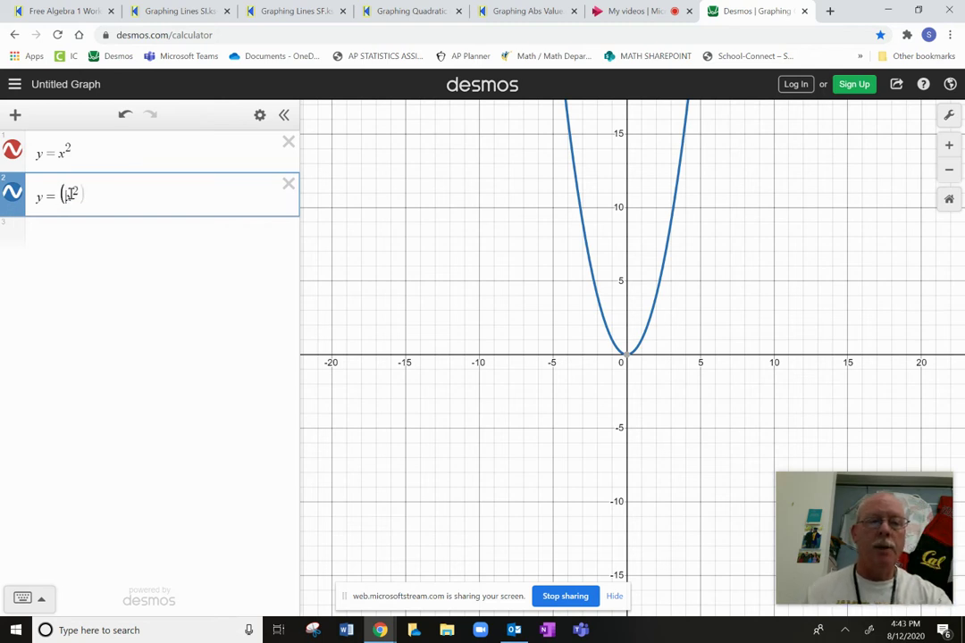
key(Right)
text())
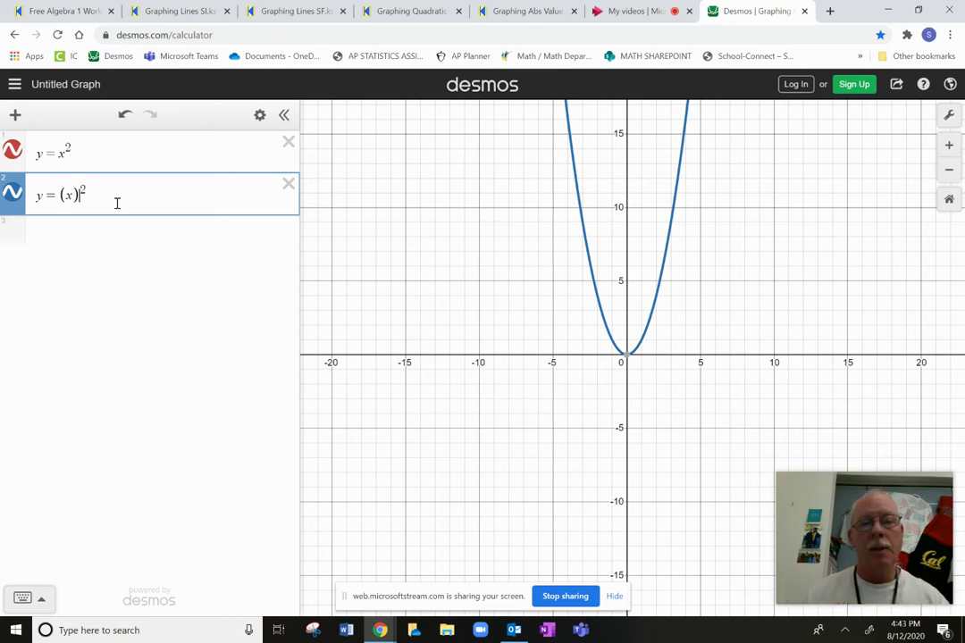
key(Left)
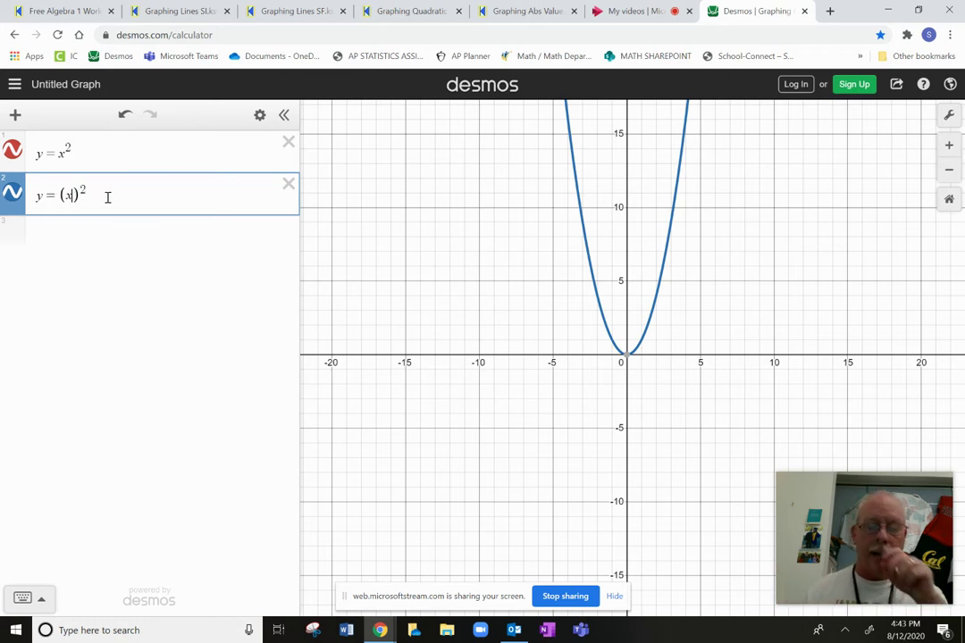
text(-4)
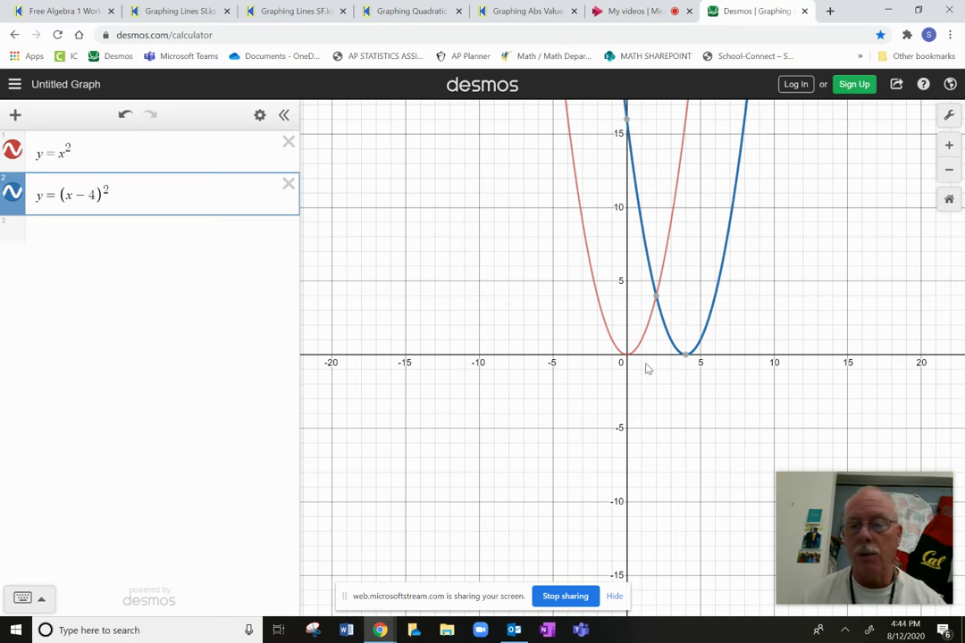
click(682, 357)
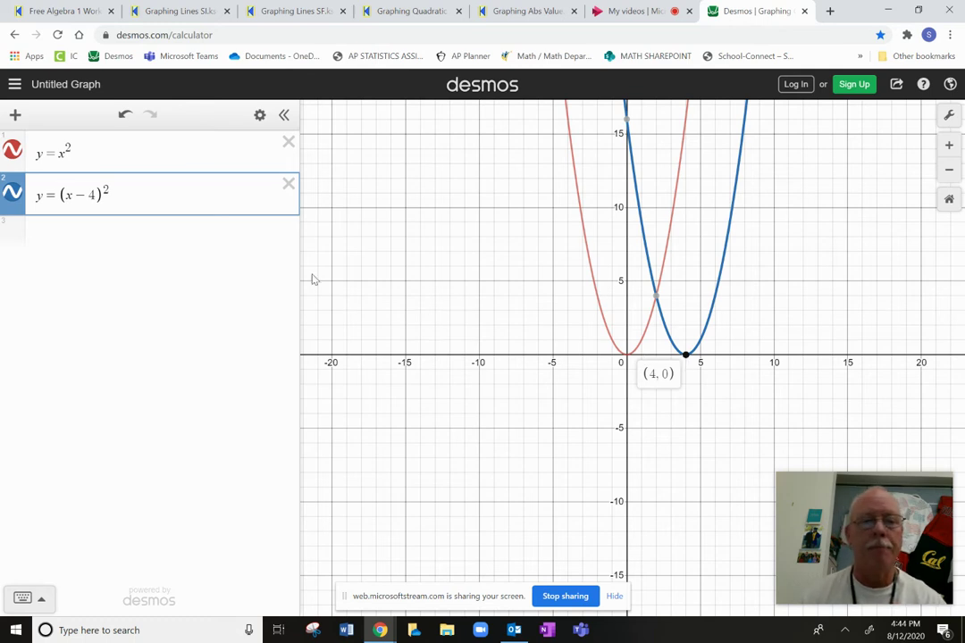
Change the expression inside the second equation's parentheses so that it reads y = (x + 2)²
click(162, 202)
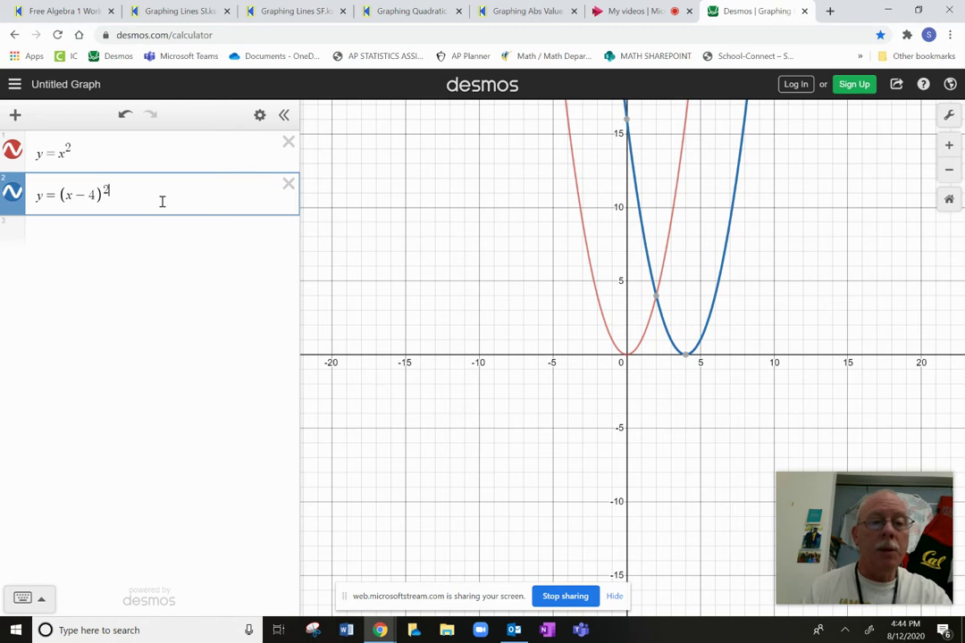
key(BackSpace)
key(BackSpace)
key(BackSpace)
text(x + 2)
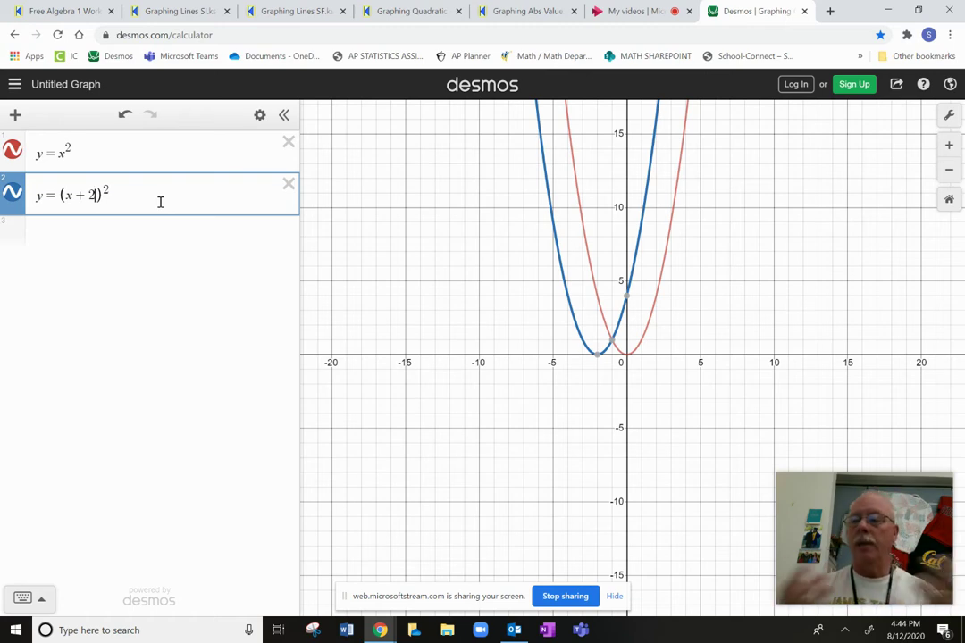
Extend the second equation to y = (x + 2)² − 4 and toggle its graph off and on
text(-4)
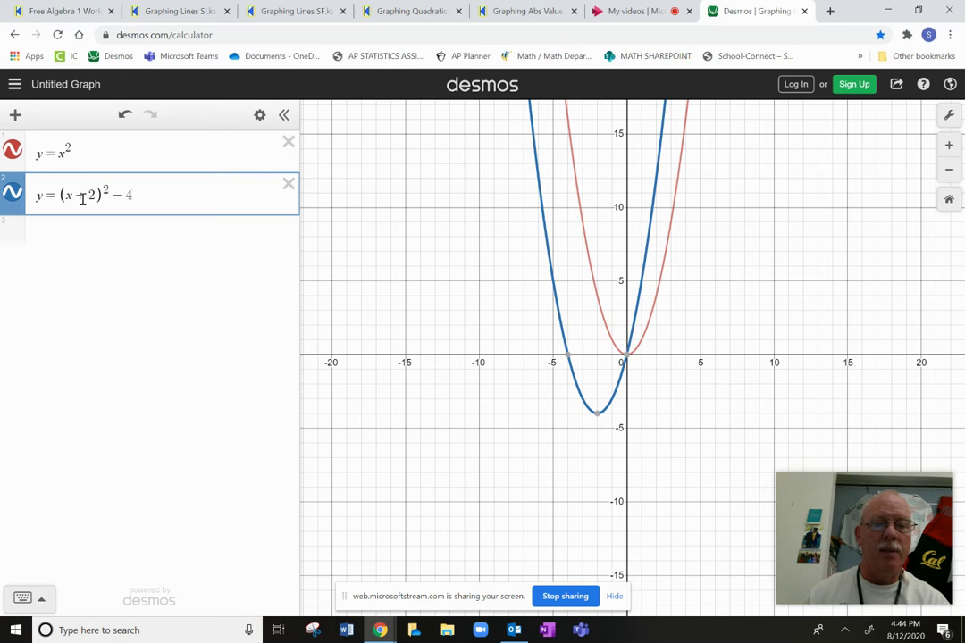
click(14, 196)
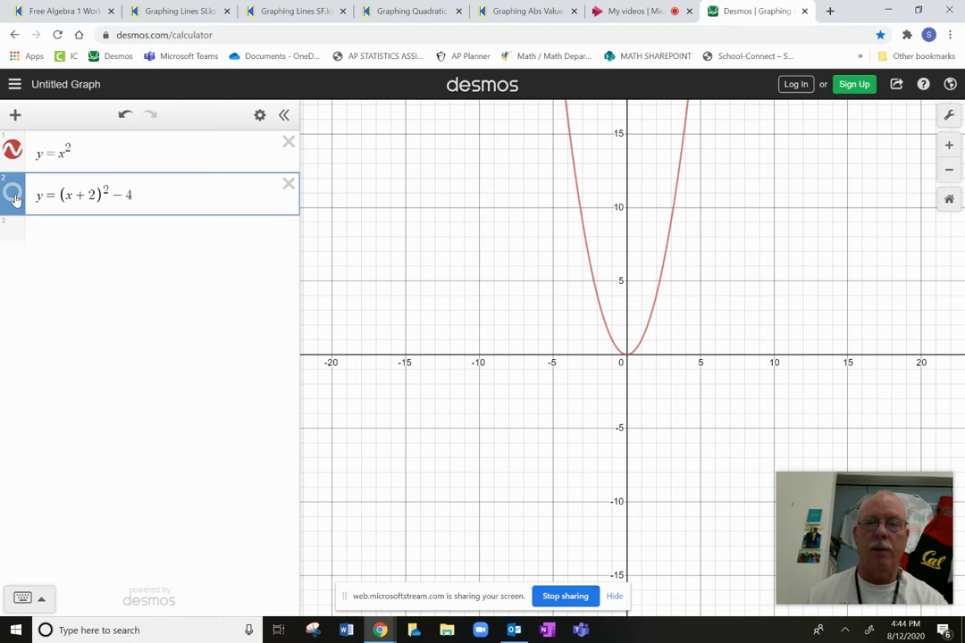
click(13, 197)
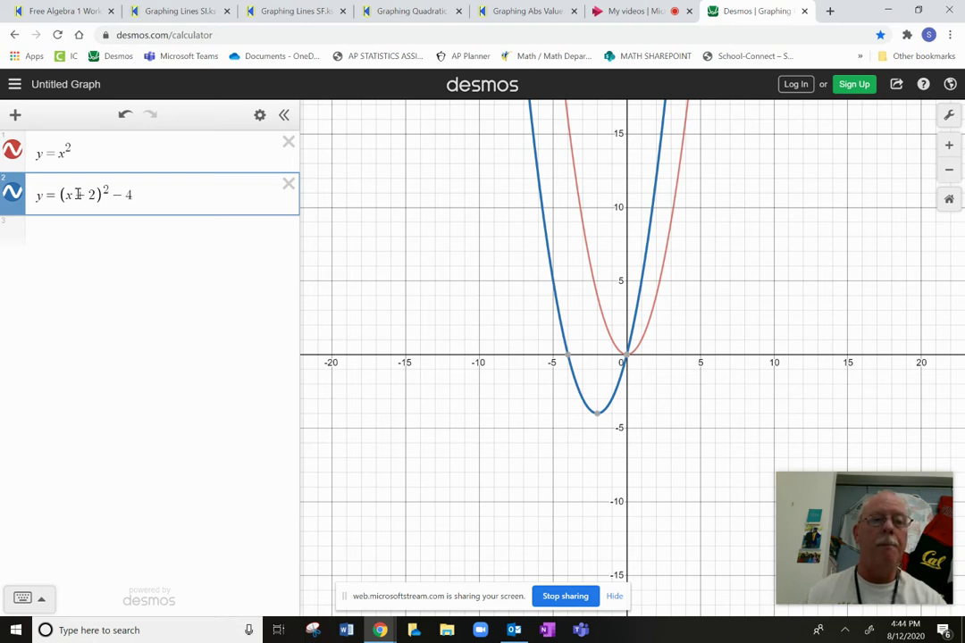
Graph the absolute value function y = |x| as the third expression
click(73, 237)
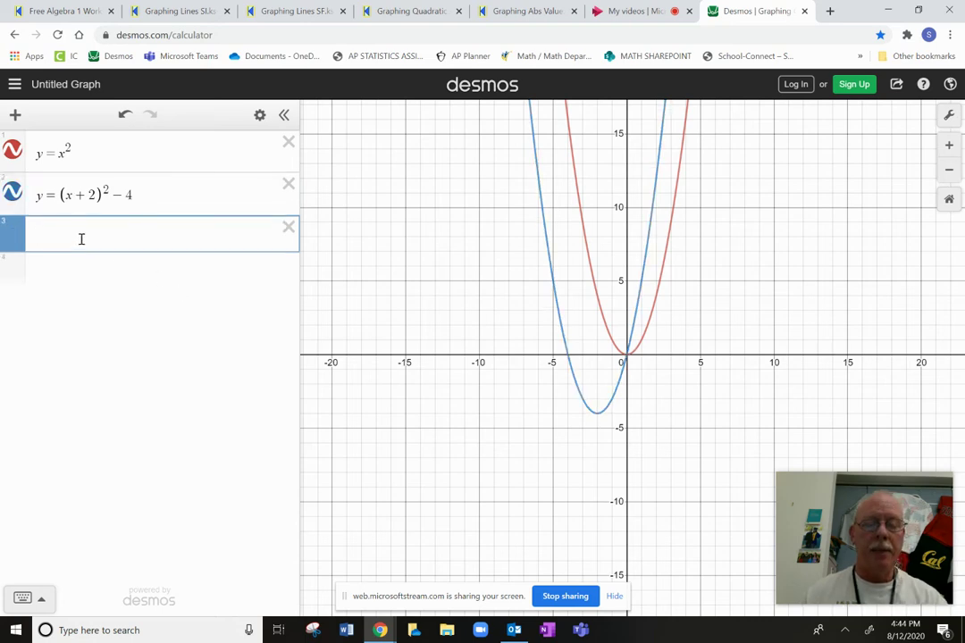
text(y =)
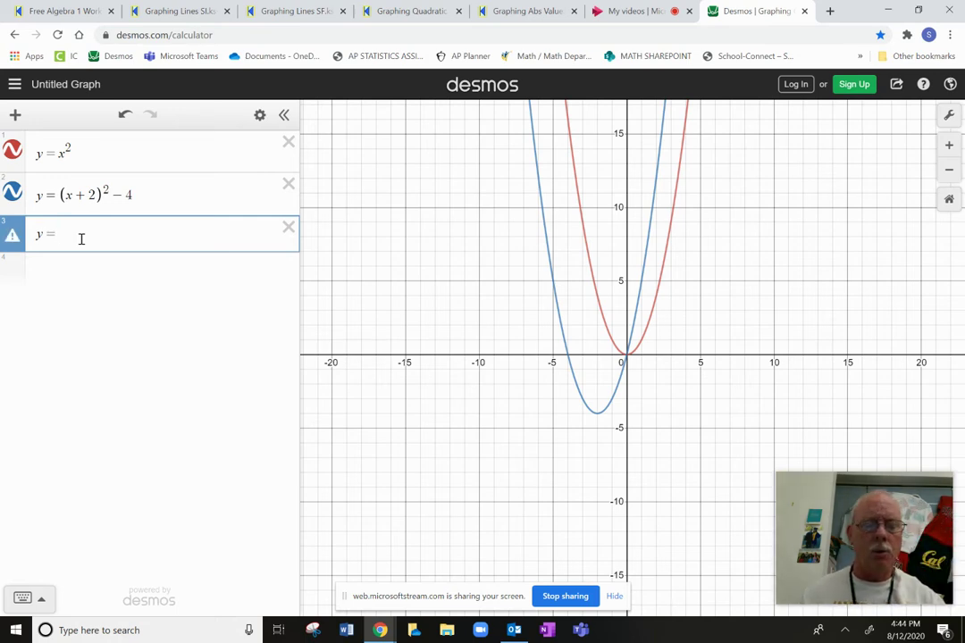
click(41, 603)
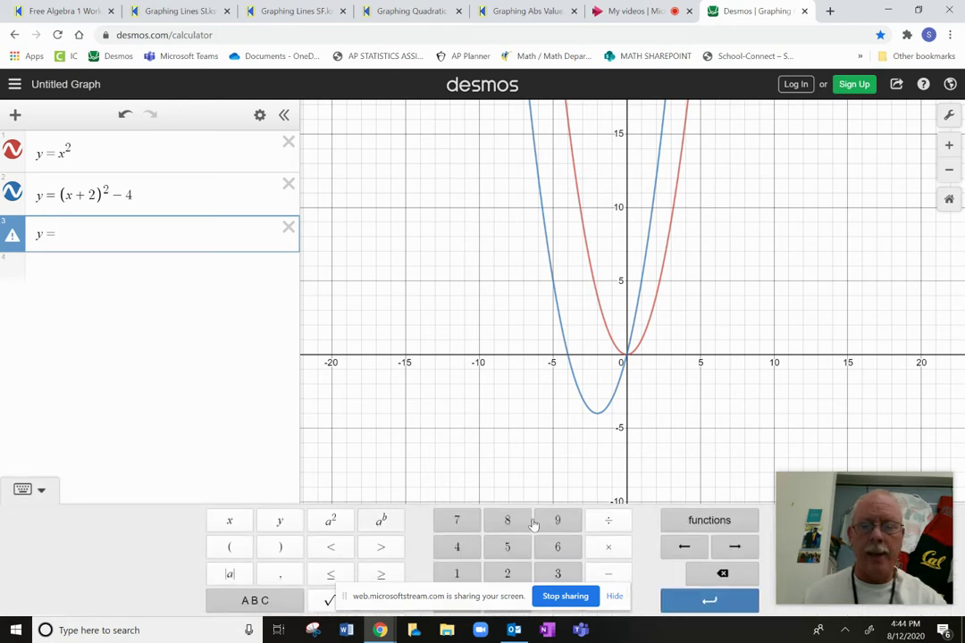
click(230, 576)
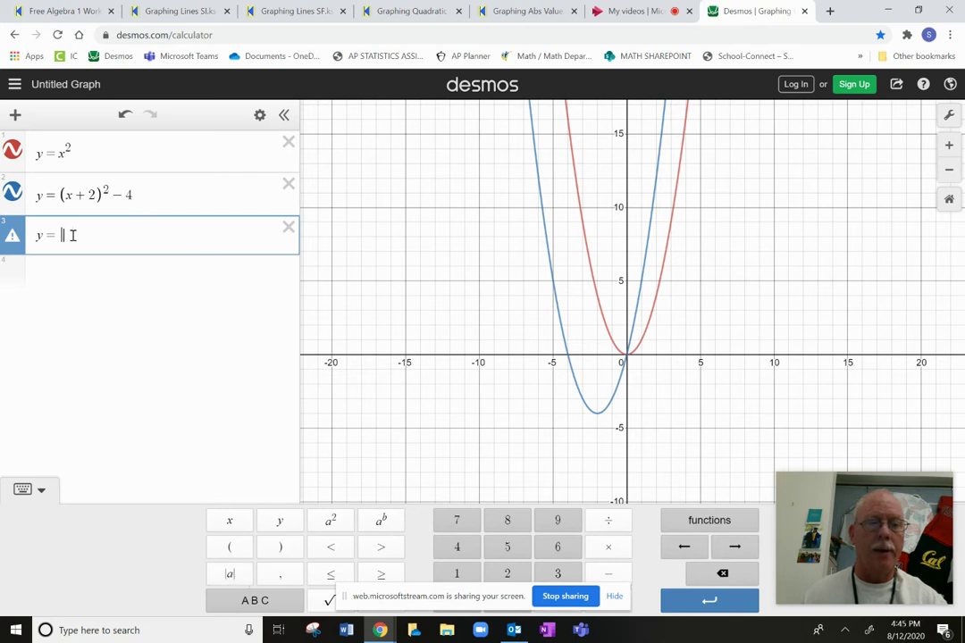
text(x)
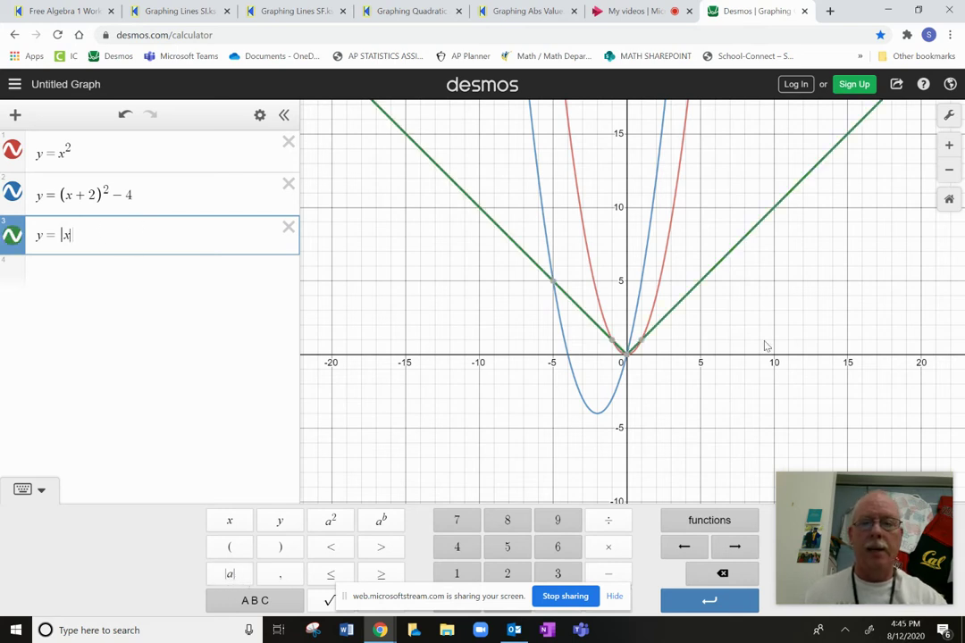
Hide the graphs of y = x² and y = (x + 2)² − 4, leaving only y = |x| displayed
click(13, 150)
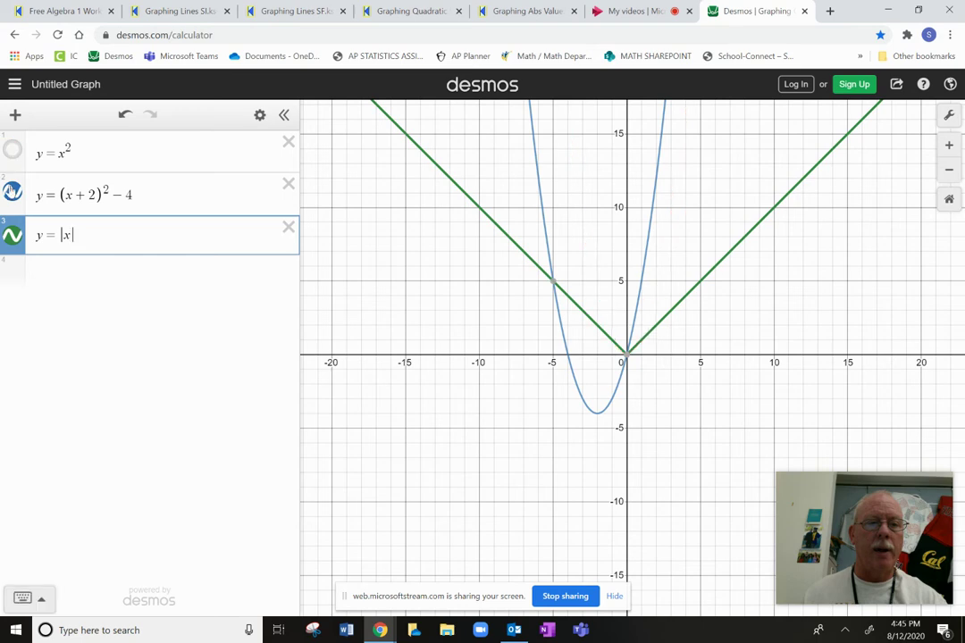
click(13, 191)
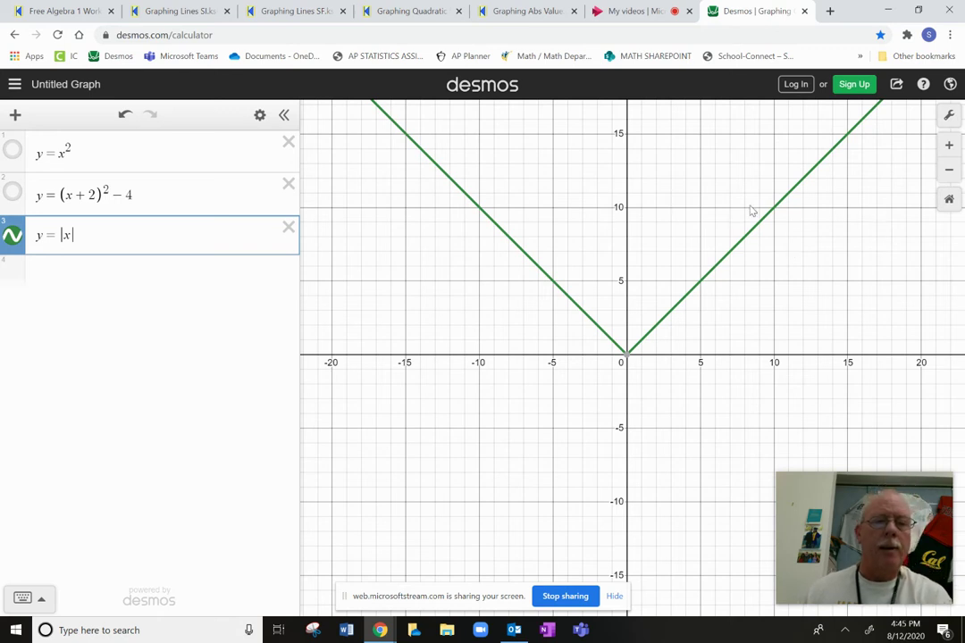
click(144, 238)
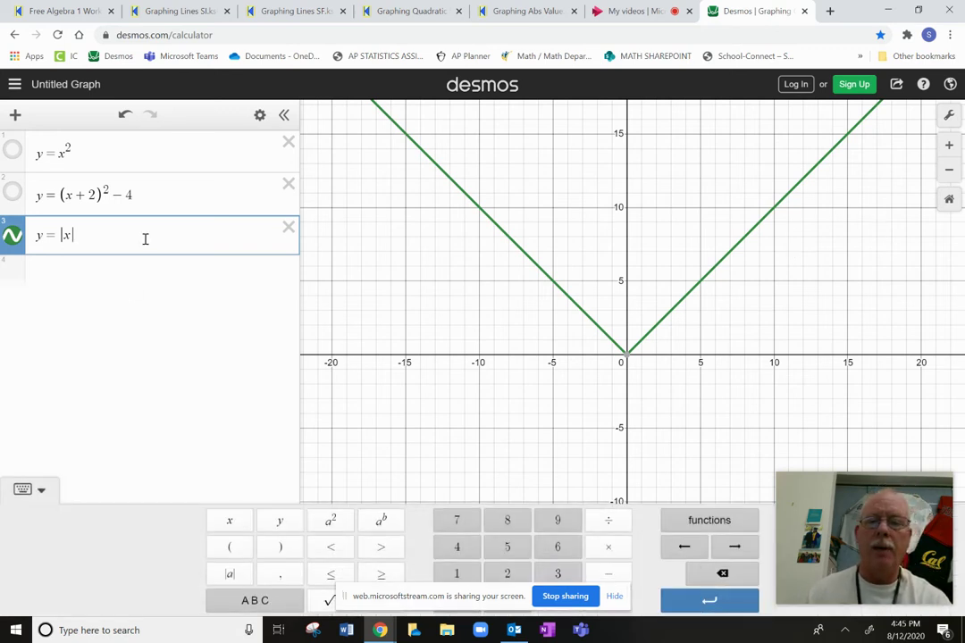
Show the graph of y = x² and hide the graph of y = |x|
click(160, 152)
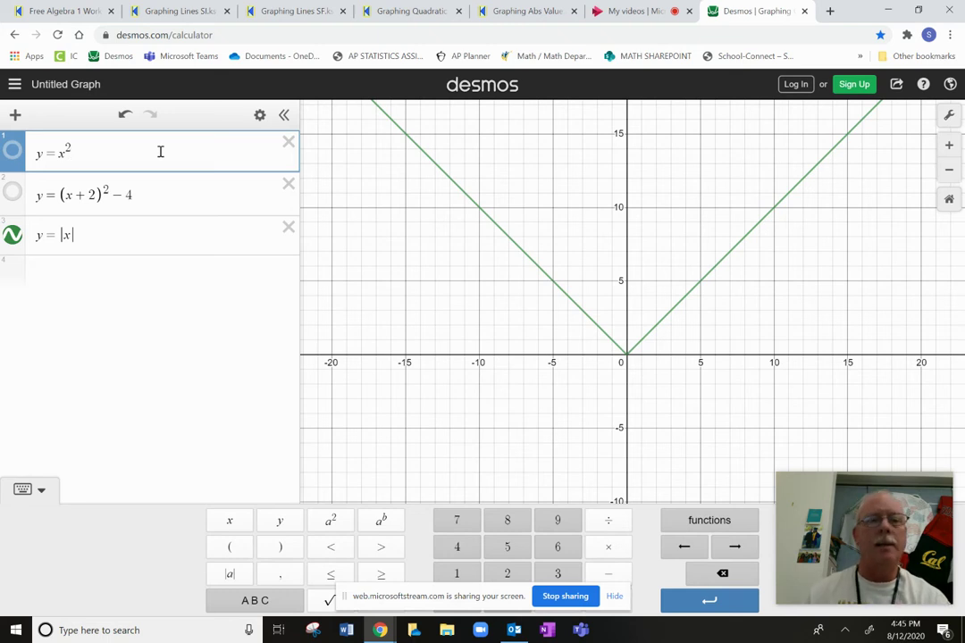
click(13, 154)
click(13, 234)
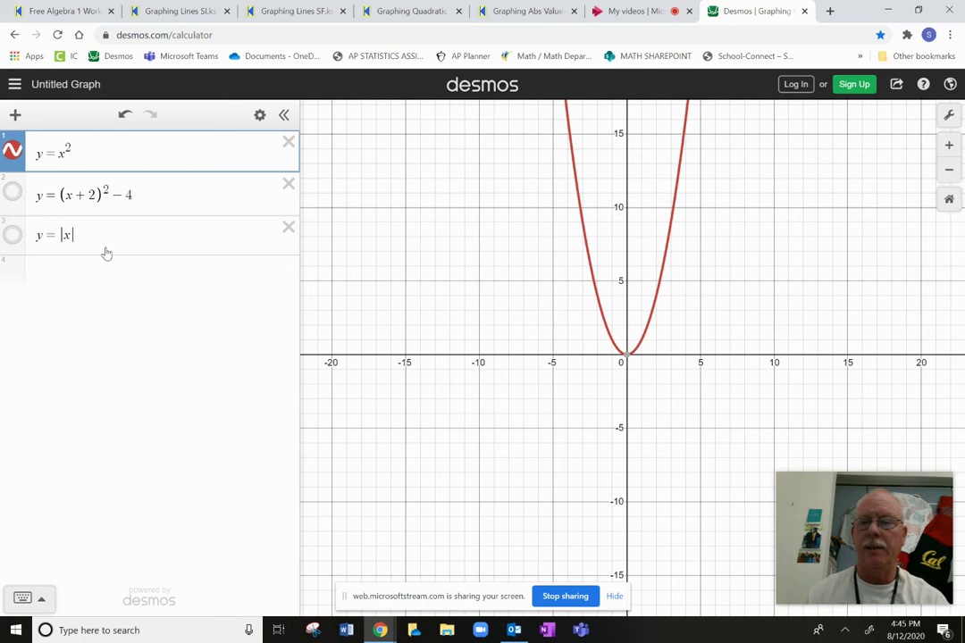
Convert the expression y = x² into a table of values with its points plotted on the graph
click(151, 155)
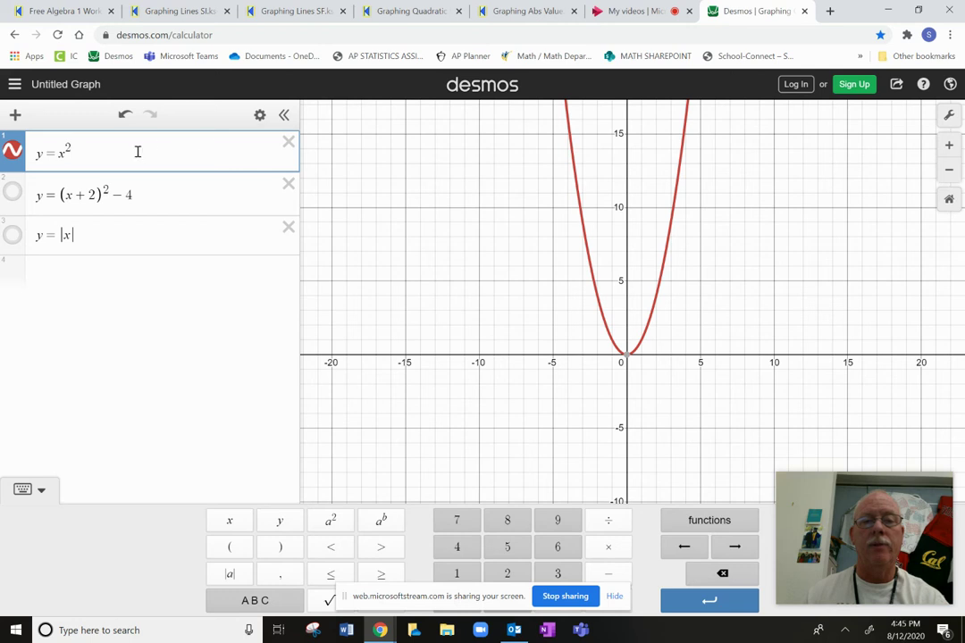
click(208, 188)
click(166, 273)
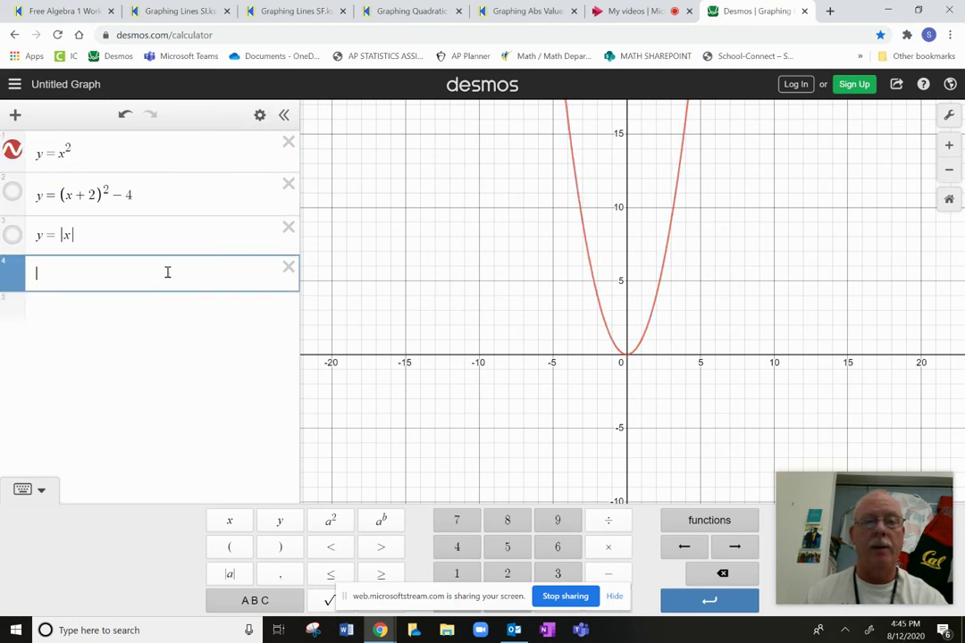
click(255, 121)
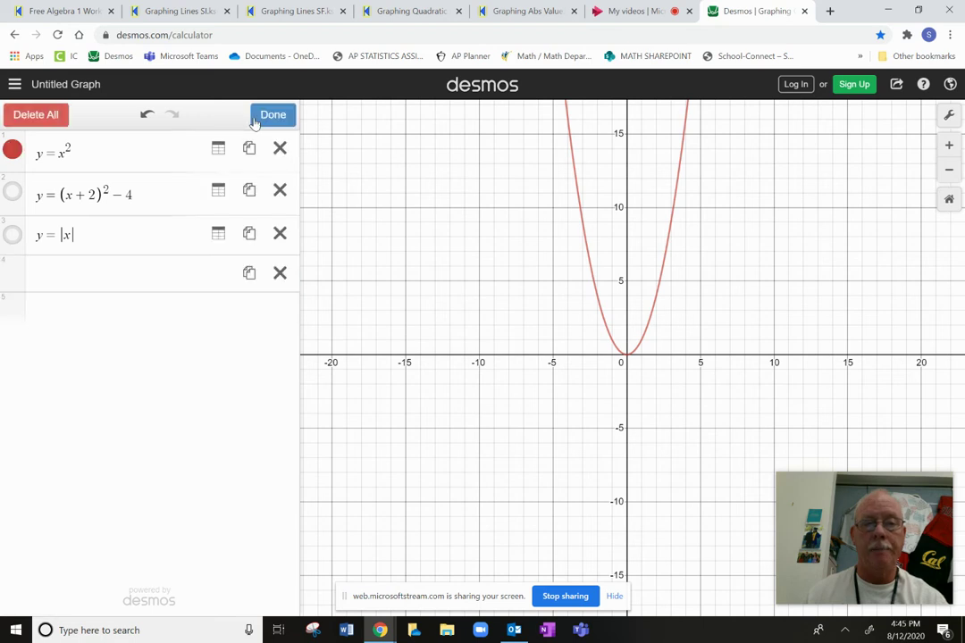
click(219, 150)
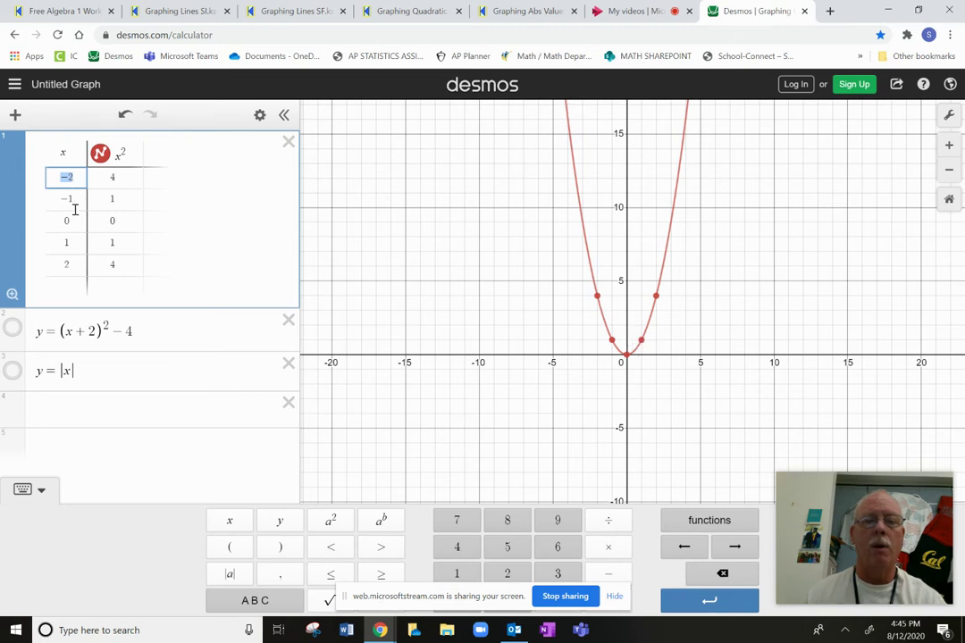
click(100, 154)
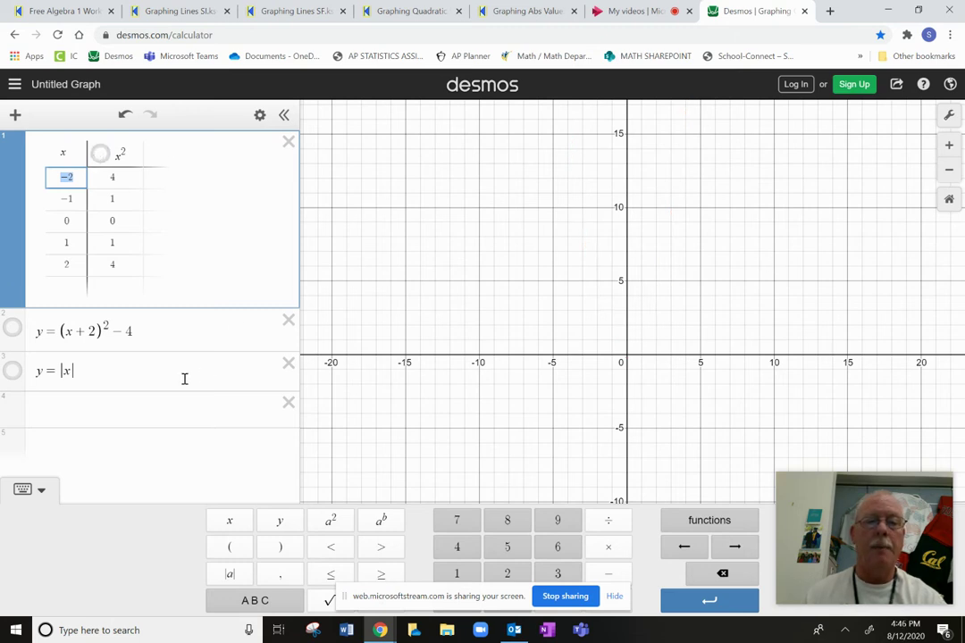
click(184, 379)
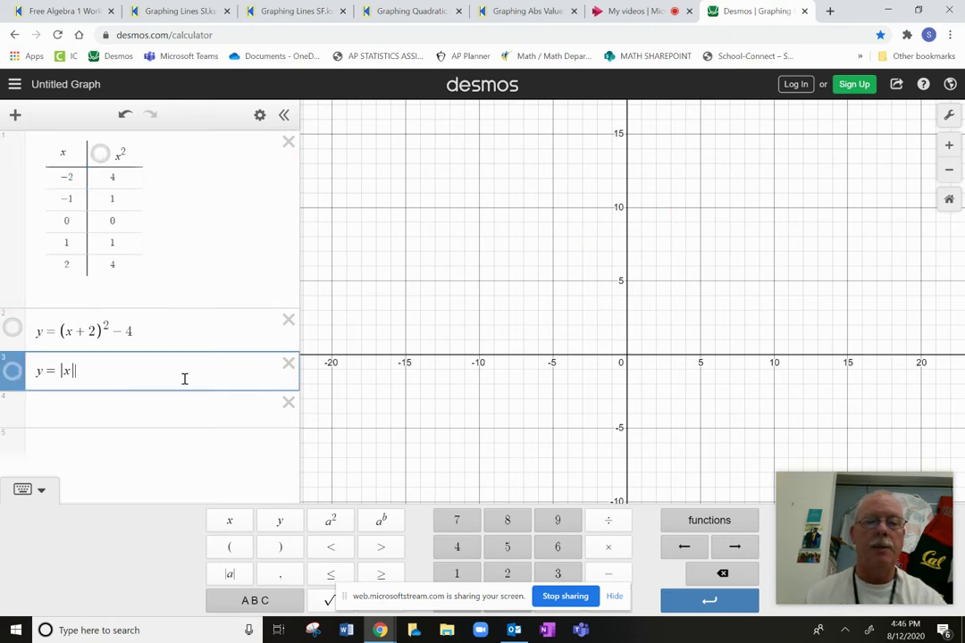
click(260, 117)
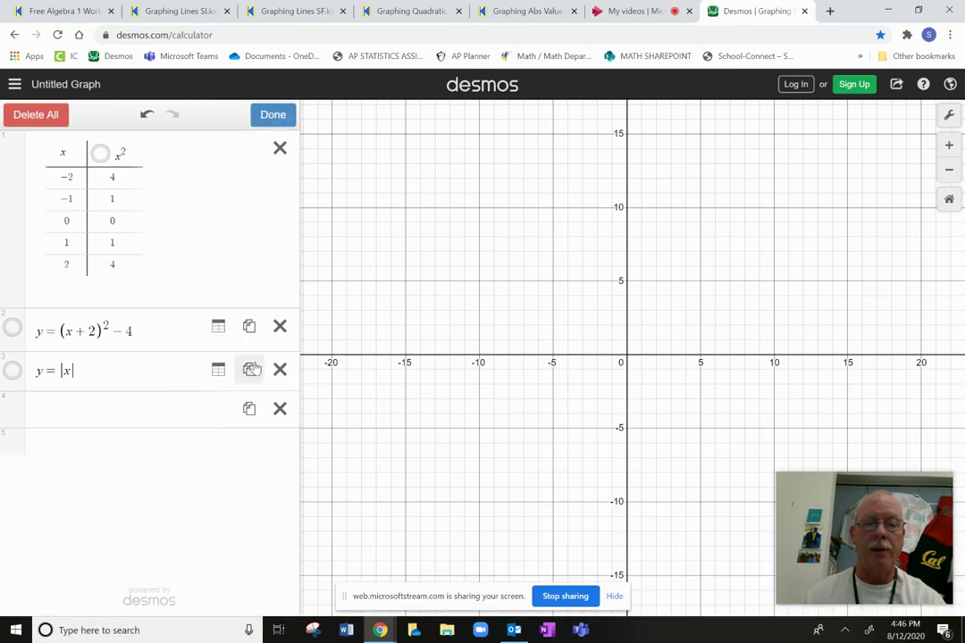
click(147, 114)
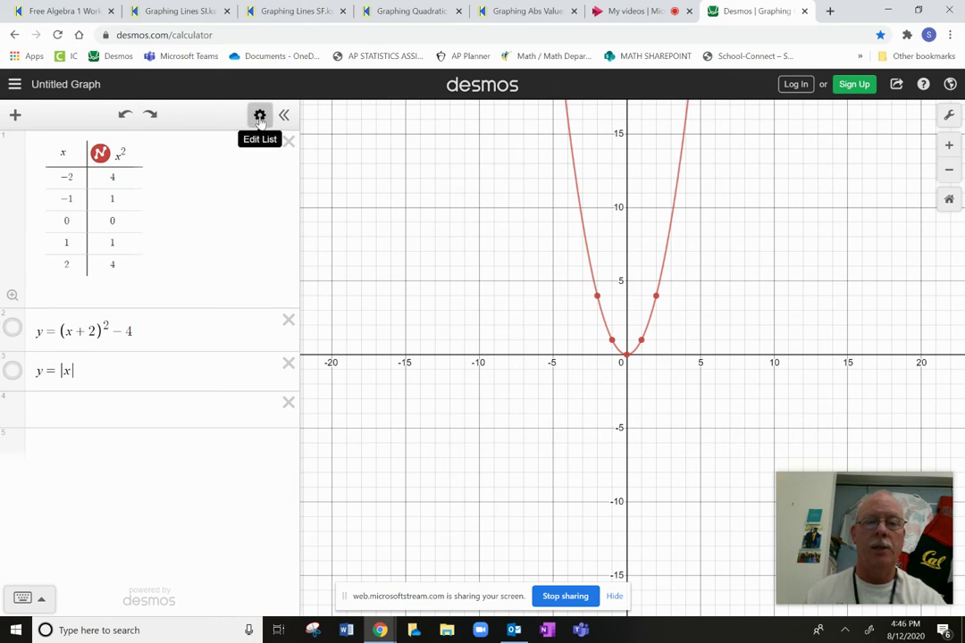
Convert the expression y = |x| into a table of values below the x² table
click(259, 117)
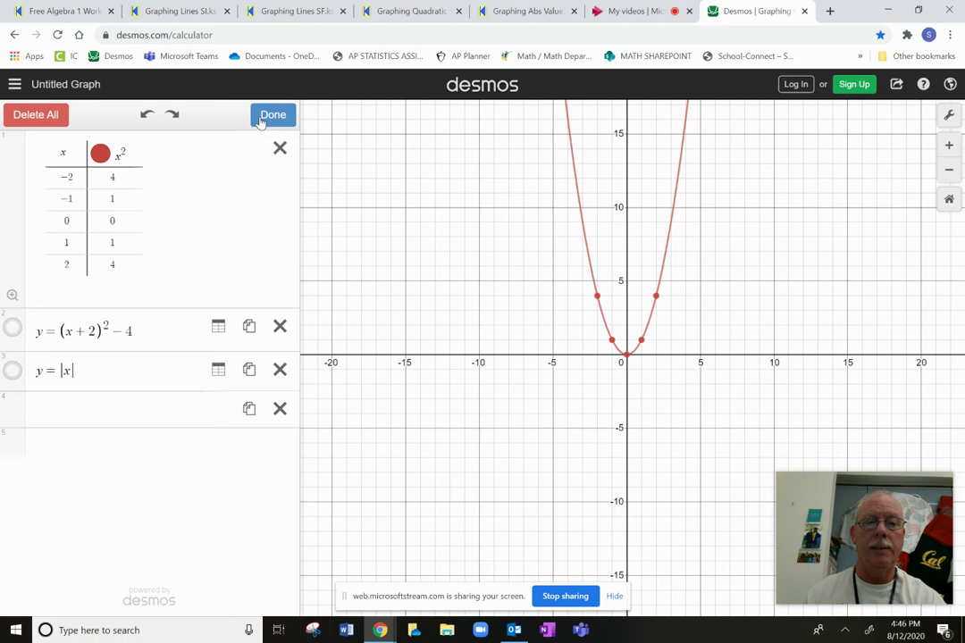
click(218, 371)
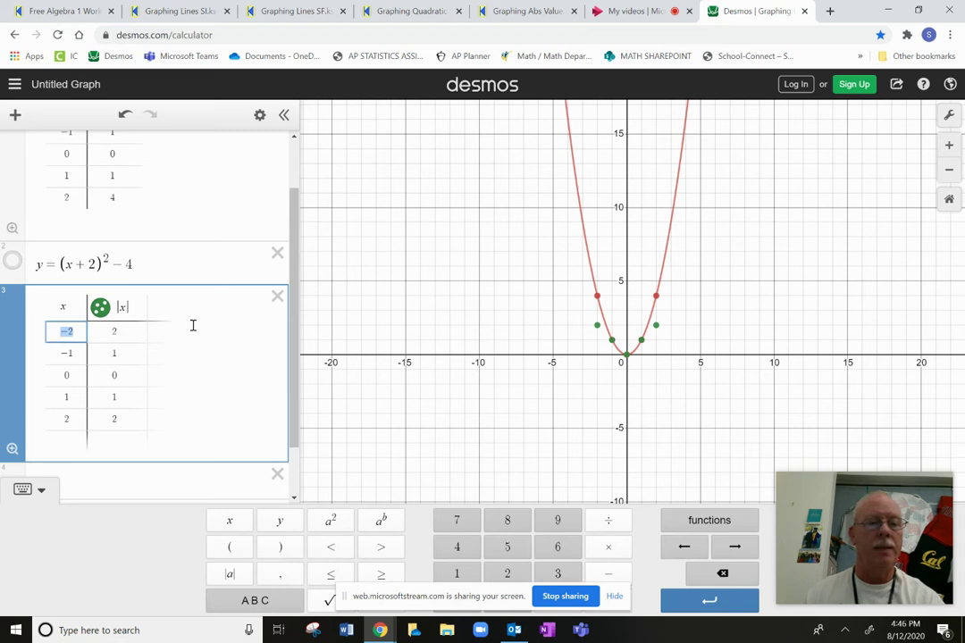
click(100, 308)
scroll(241, 351, up, 1)
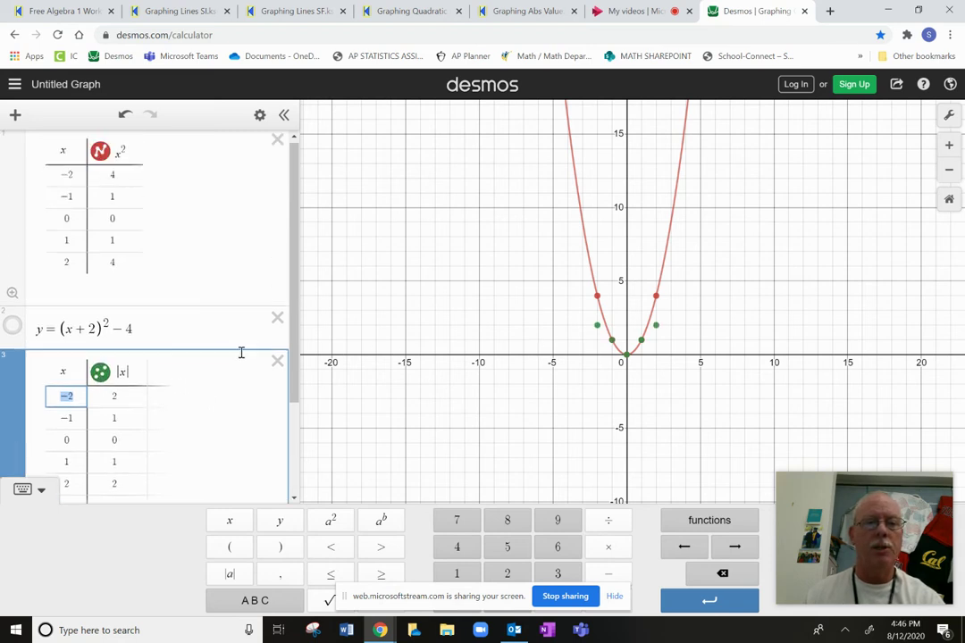
Delete the table of values for |x| from the expression list
scroll(241, 351, down, 2)
scroll(243, 346, up, 2)
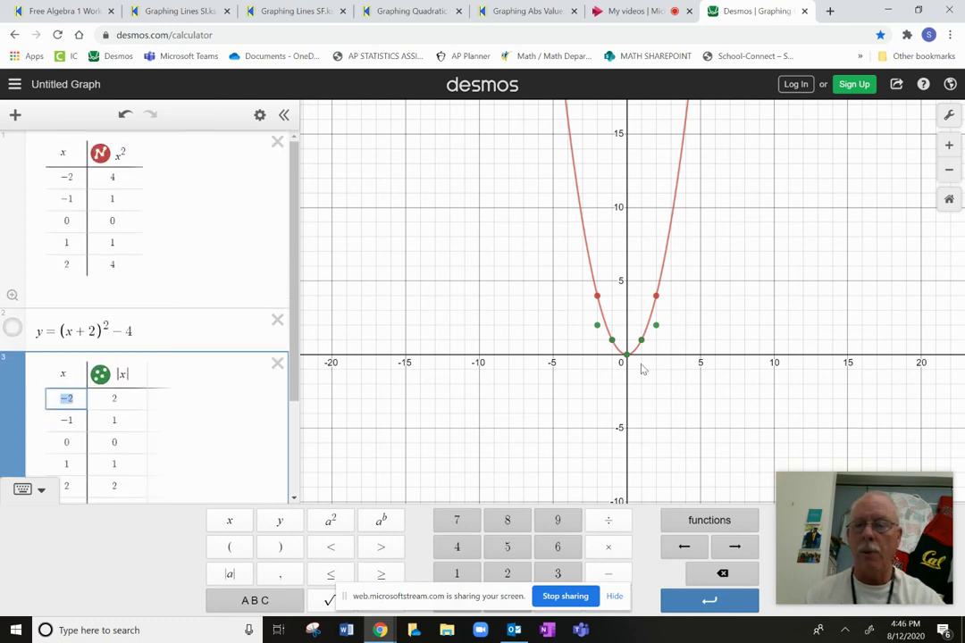
click(258, 412)
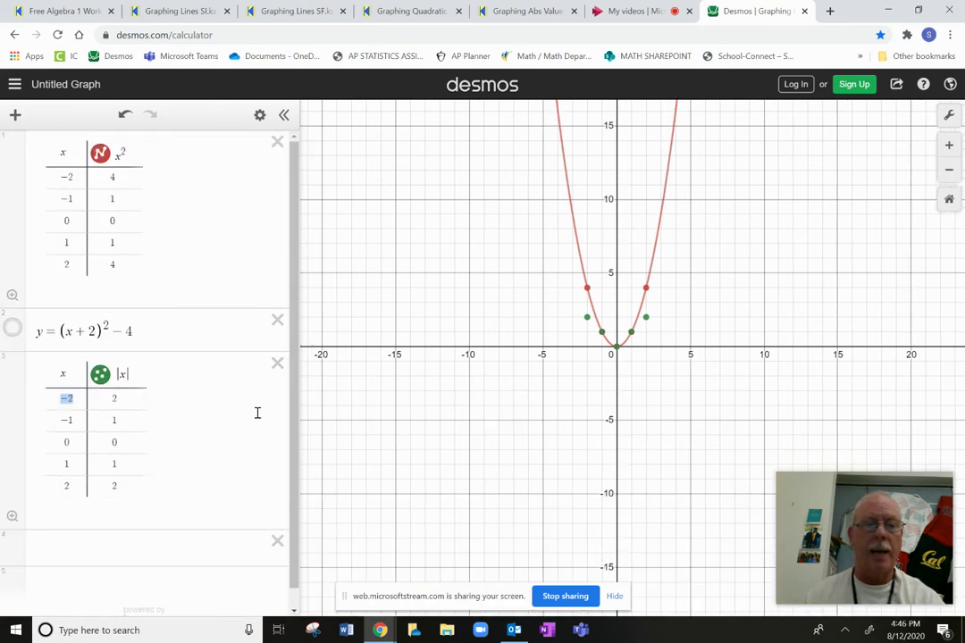
click(277, 364)
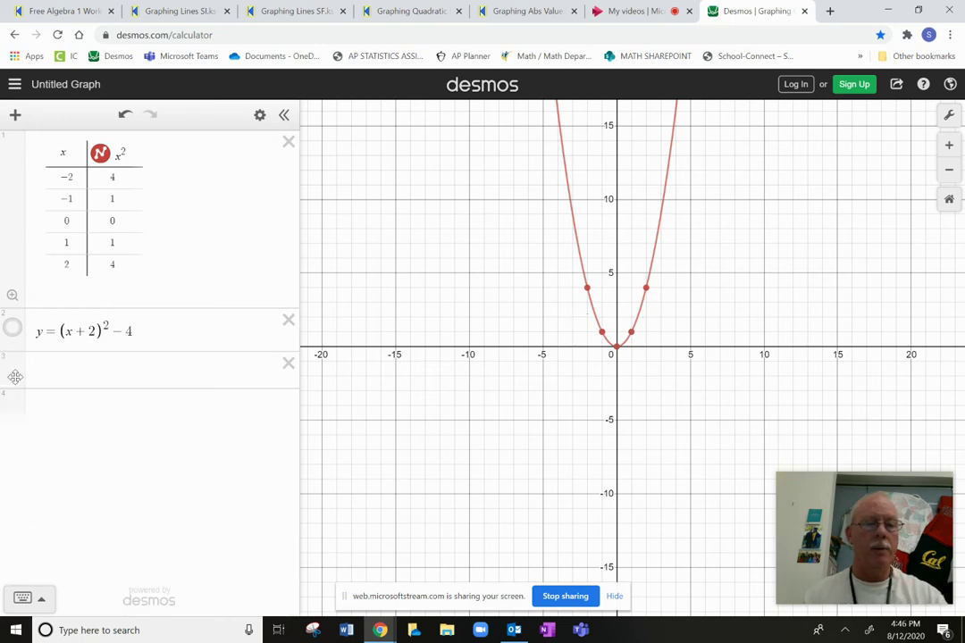
Enter y = |x| as the third expression and hide the graph of the x² table
click(45, 368)
text(y =)
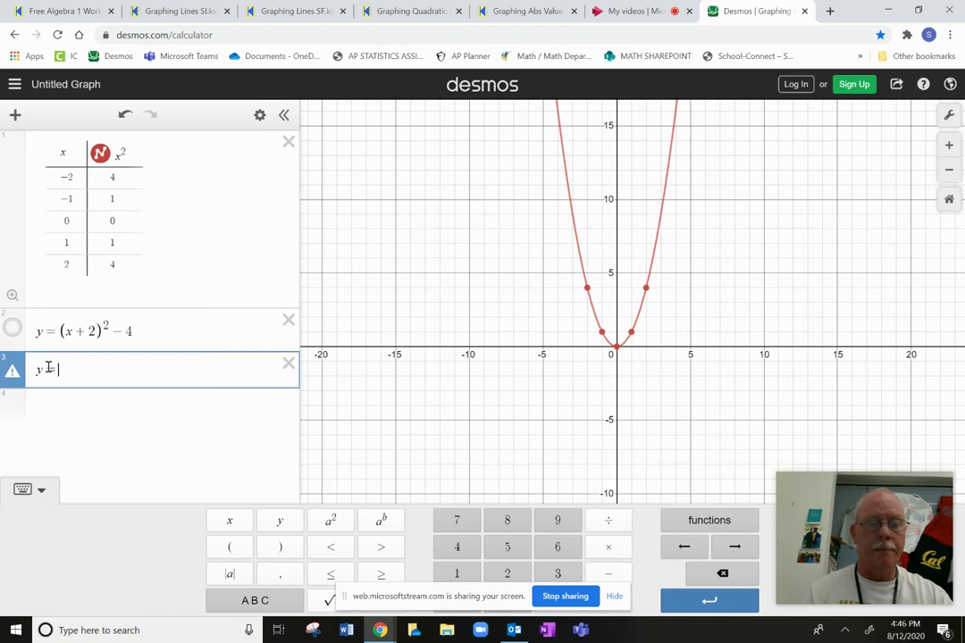
click(41, 490)
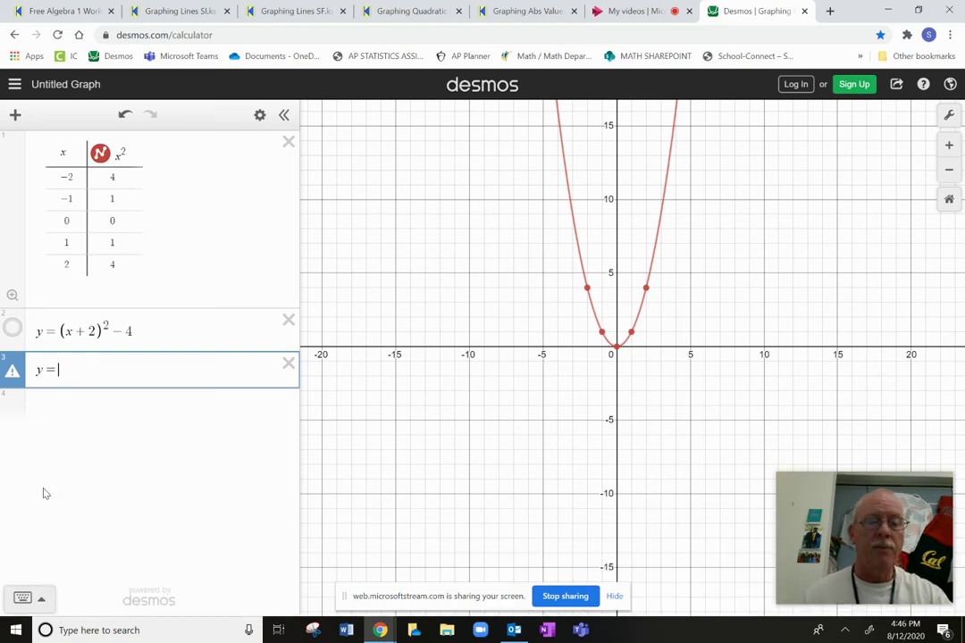
click(36, 598)
click(232, 573)
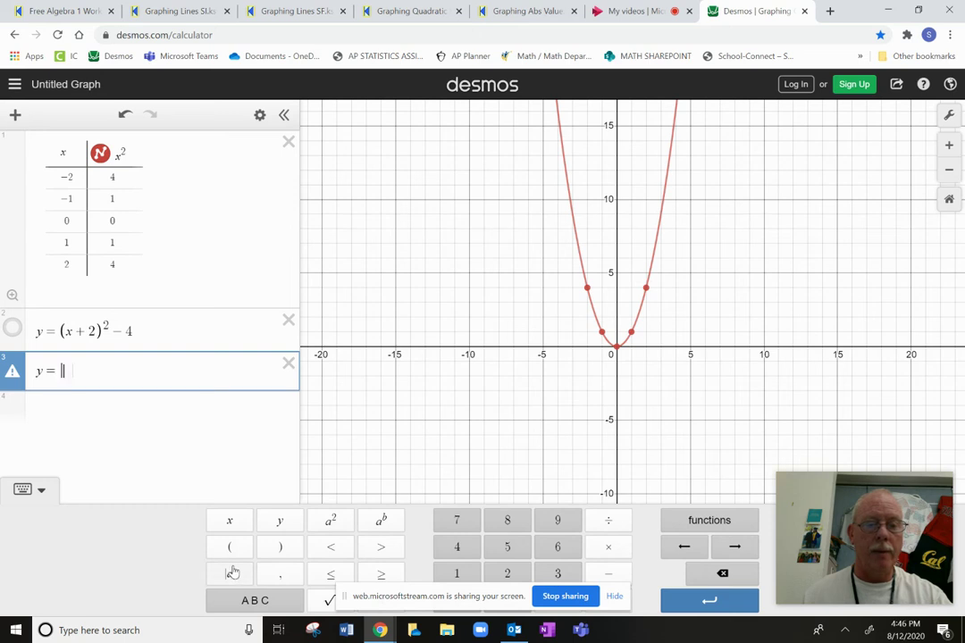
text(x)
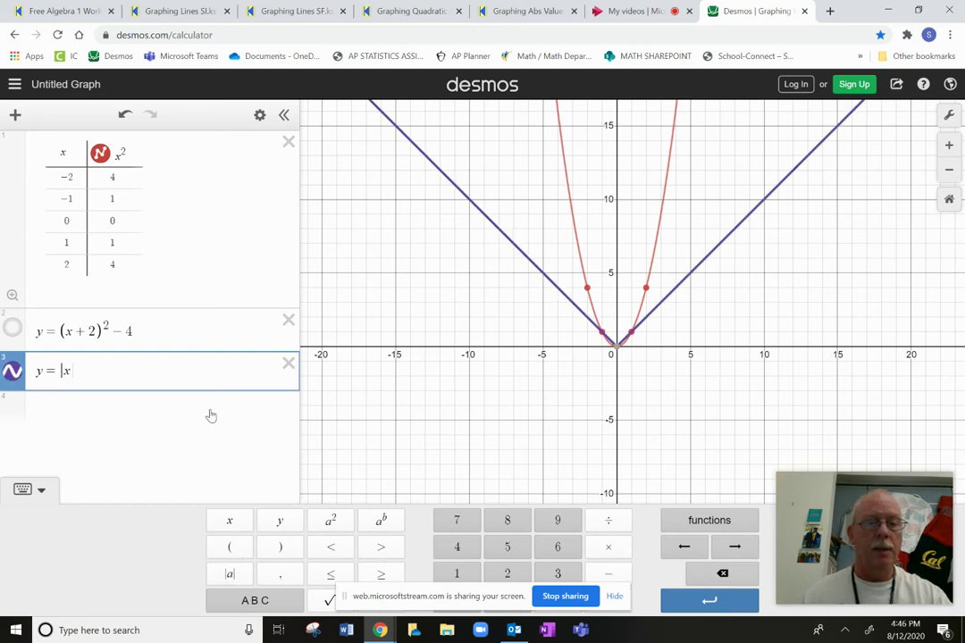
click(101, 154)
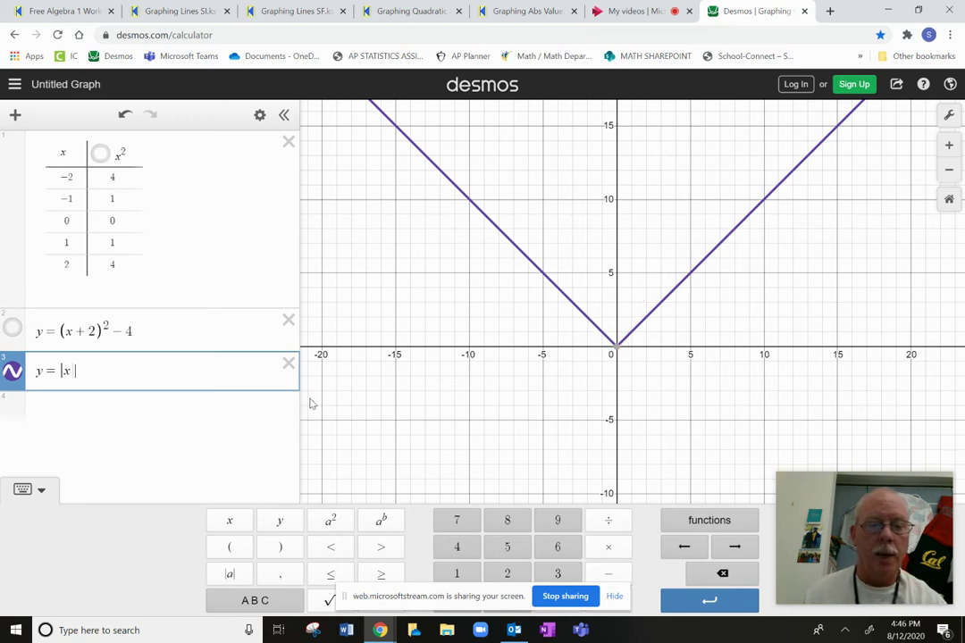
Duplicate the expression y = |x| twice
click(260, 118)
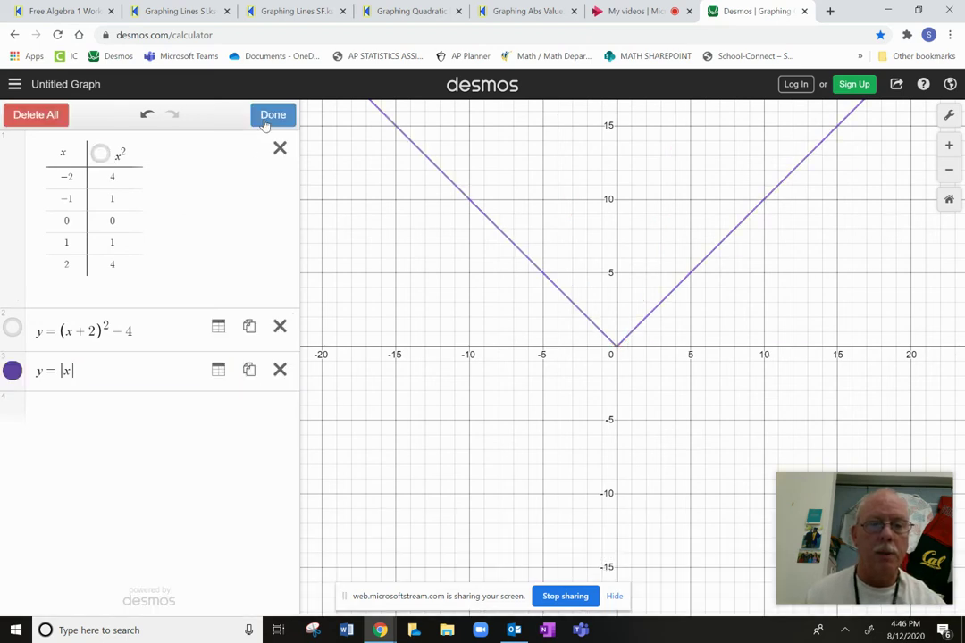
click(249, 369)
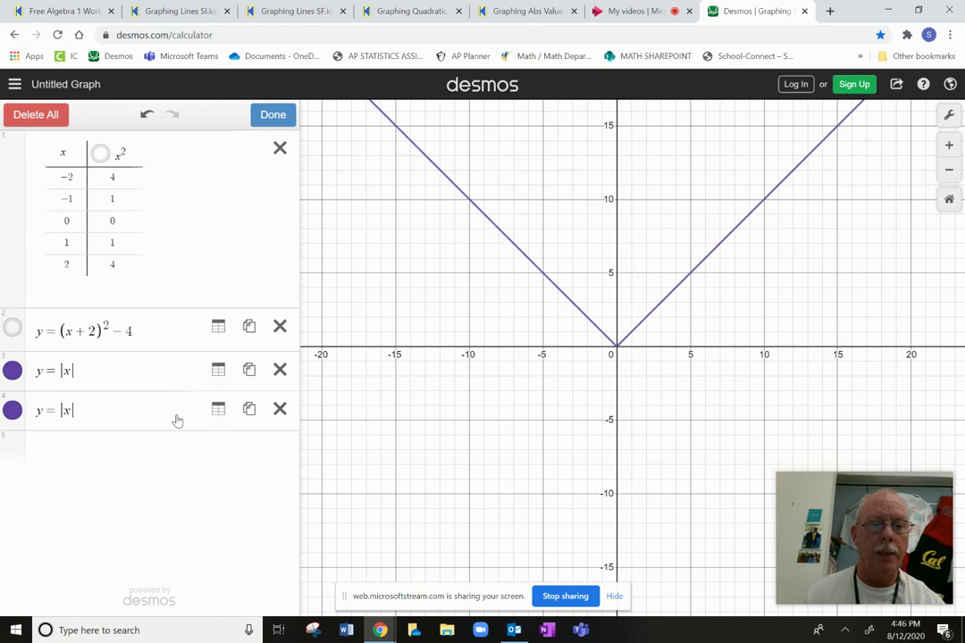
click(254, 374)
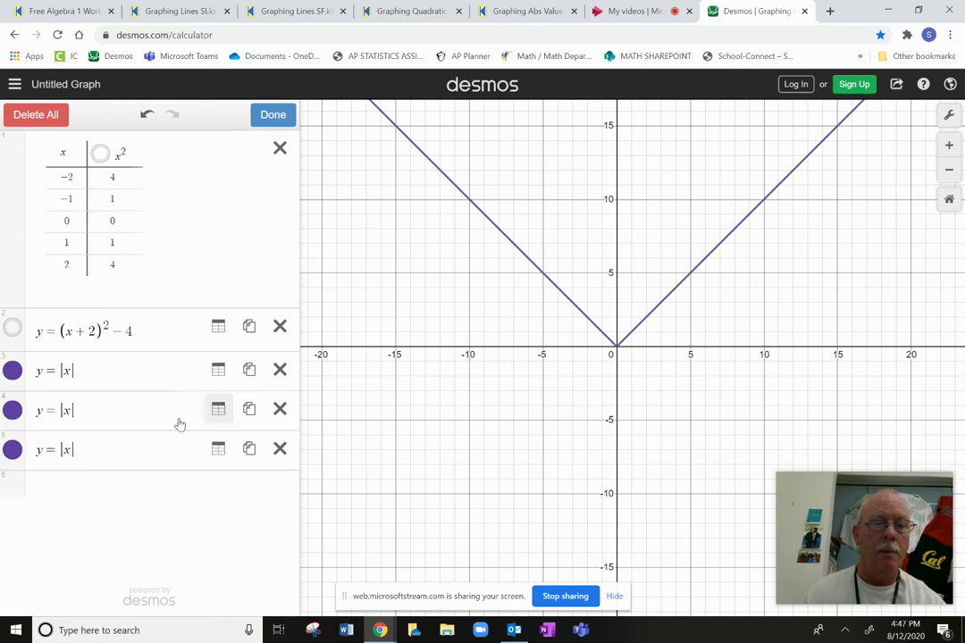
Color the first copy of y = |x| red and make the second copy orange with a dotted line style
click(13, 412)
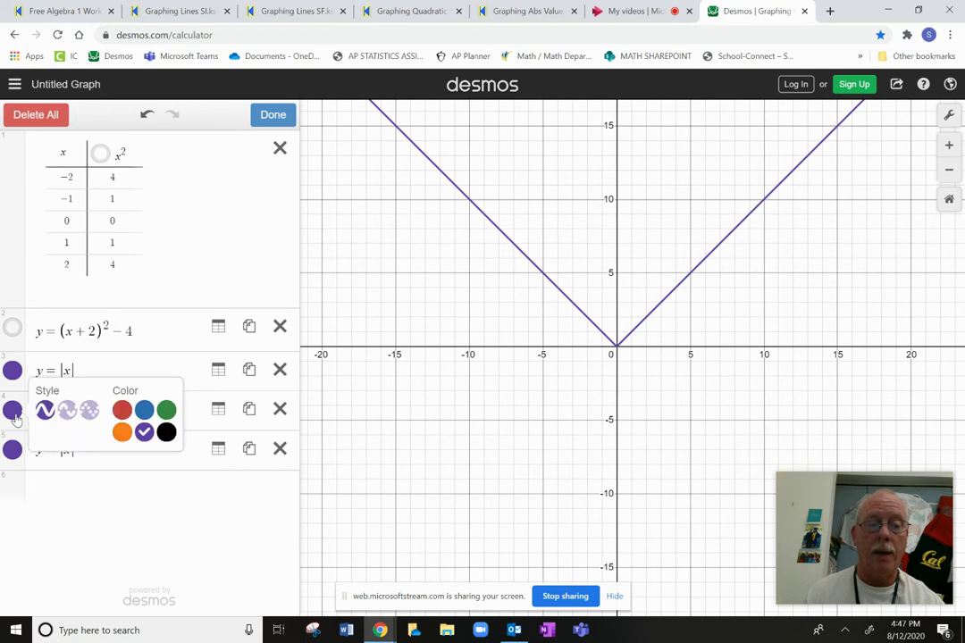
click(122, 410)
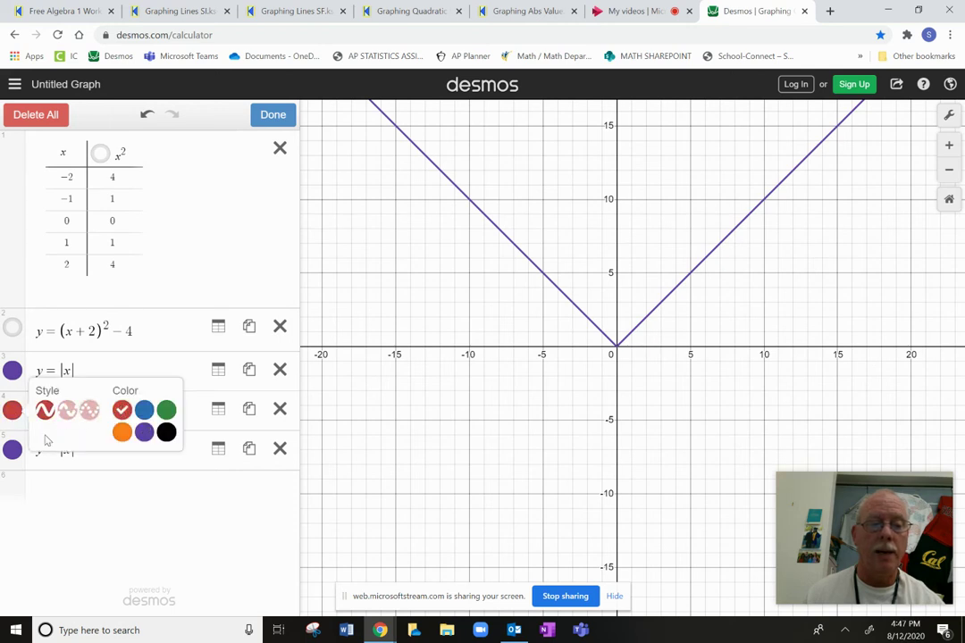
click(13, 449)
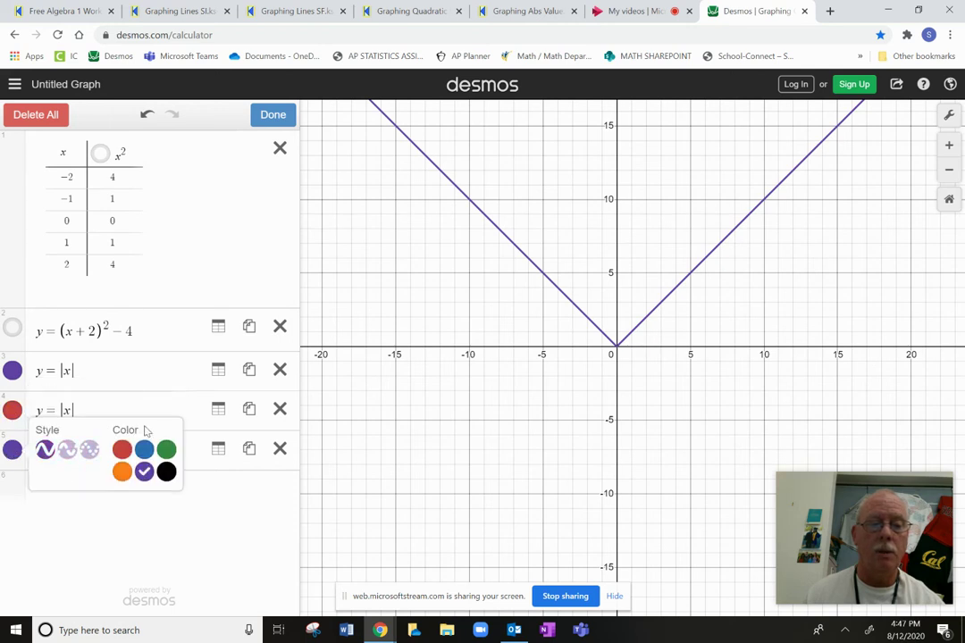
click(122, 472)
click(94, 454)
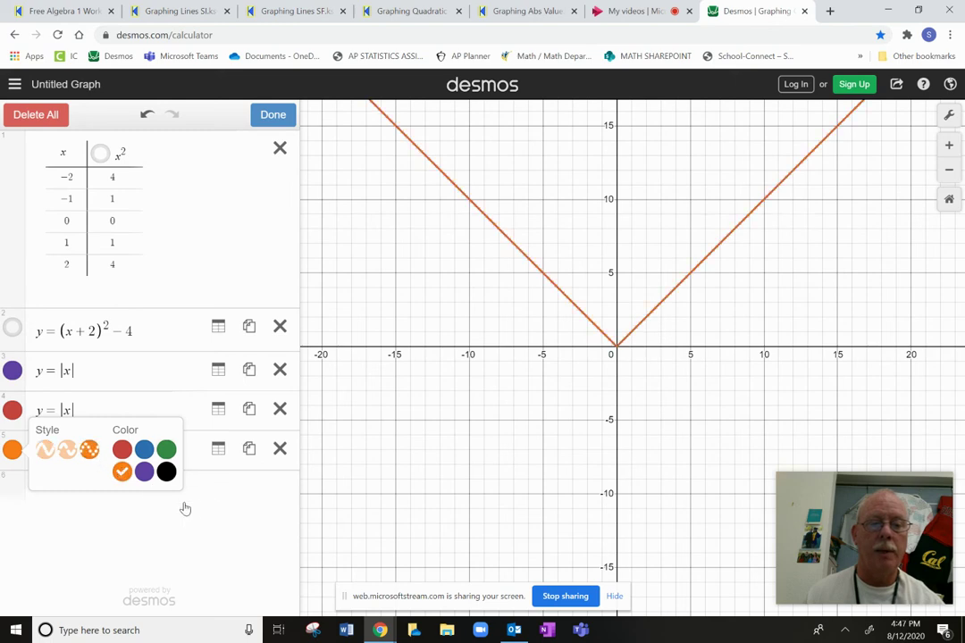
click(195, 507)
click(203, 507)
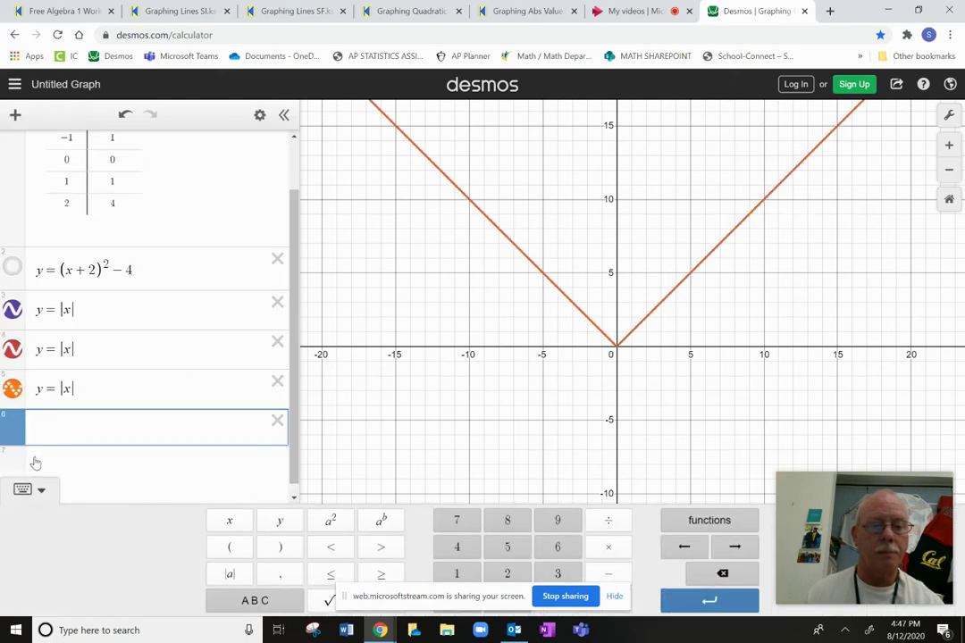
click(266, 428)
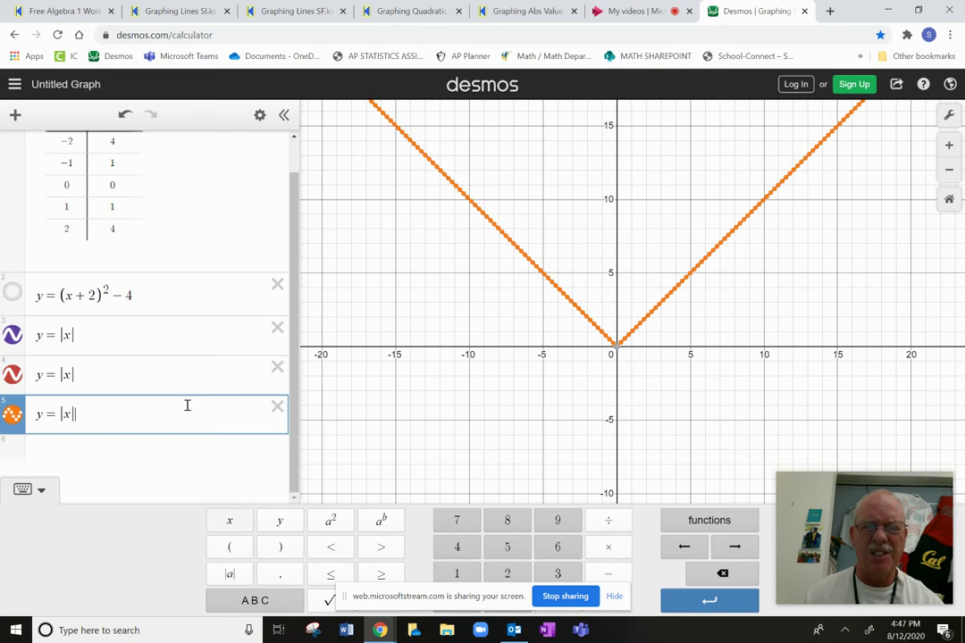
Change the red expression to y = |x| + 4 and hide the orange dotted graph
click(82, 376)
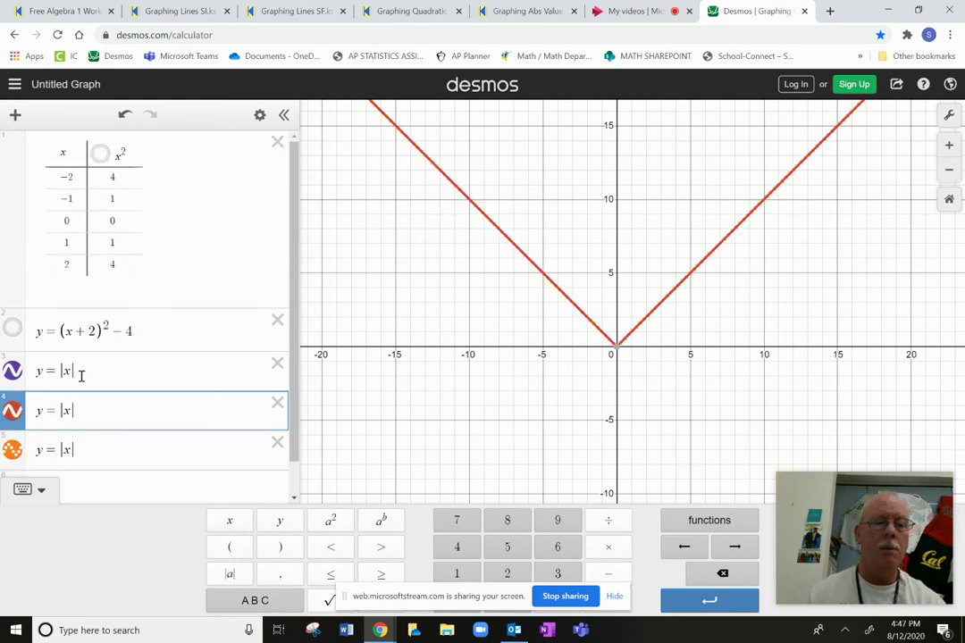
text(+4)
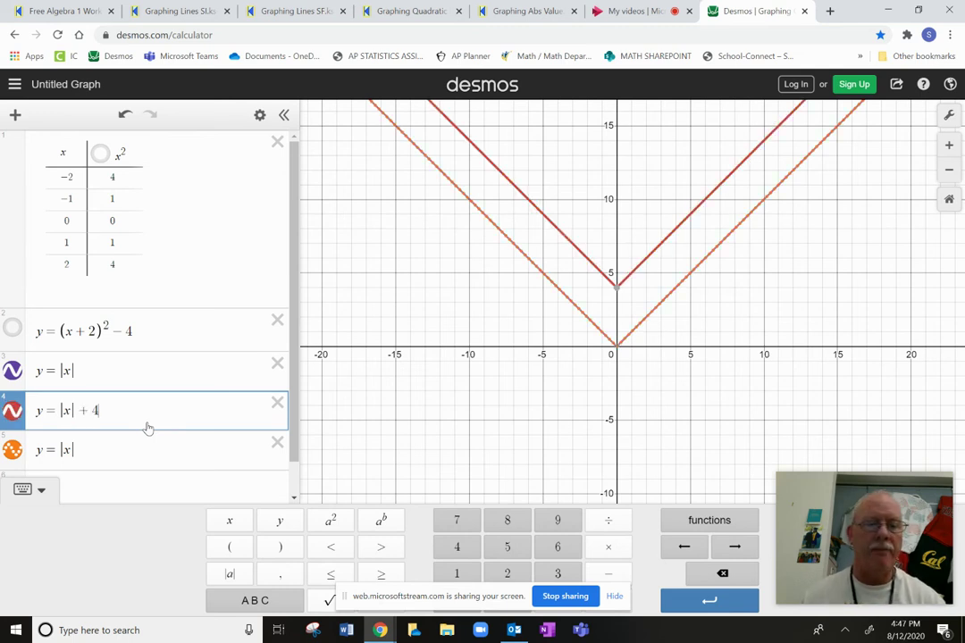
click(16, 453)
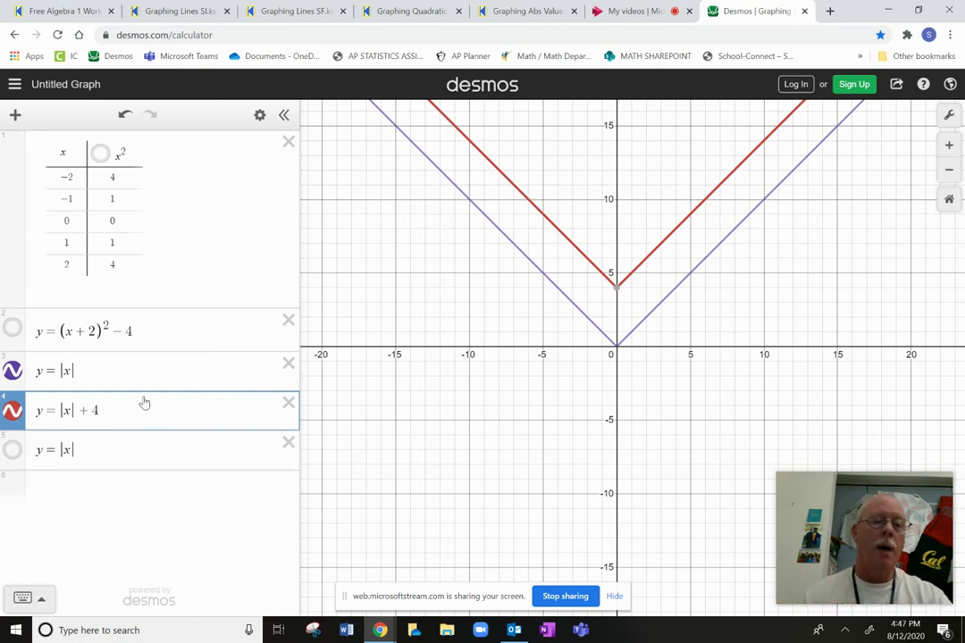
Change the red expression to y = |x| − 2
click(109, 410)
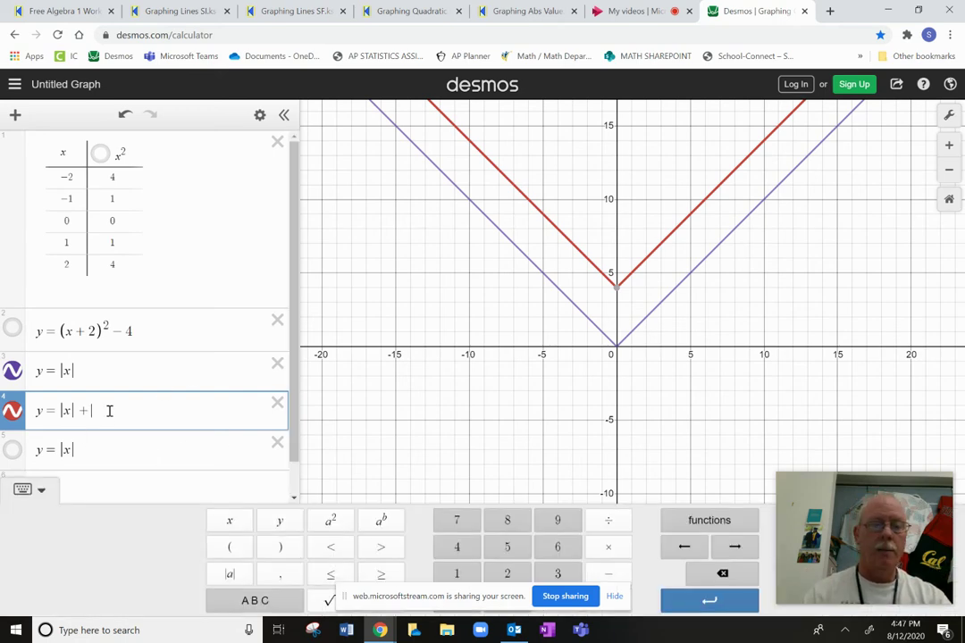
key(BackSpace)
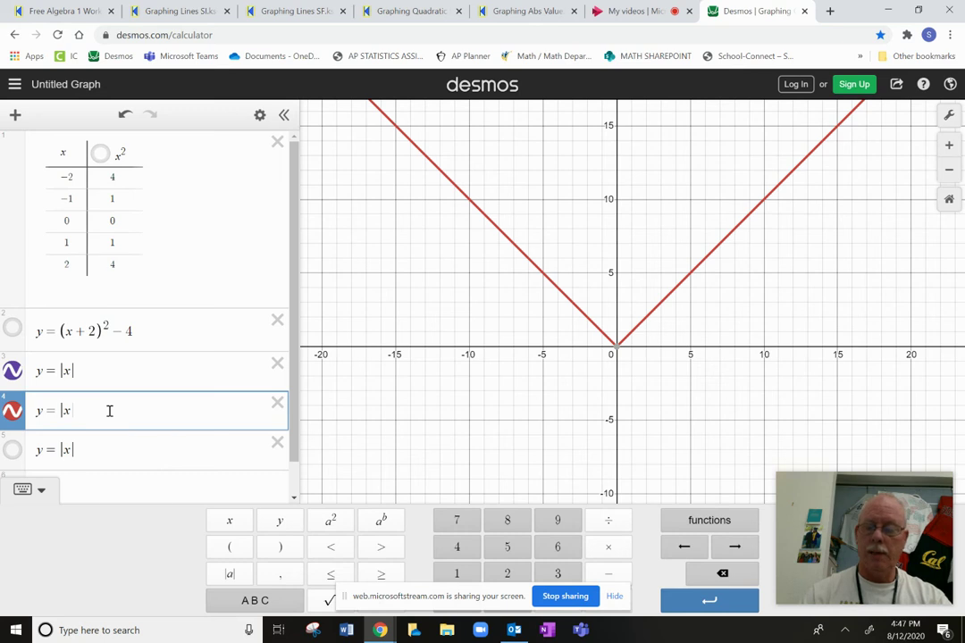
text(-2)
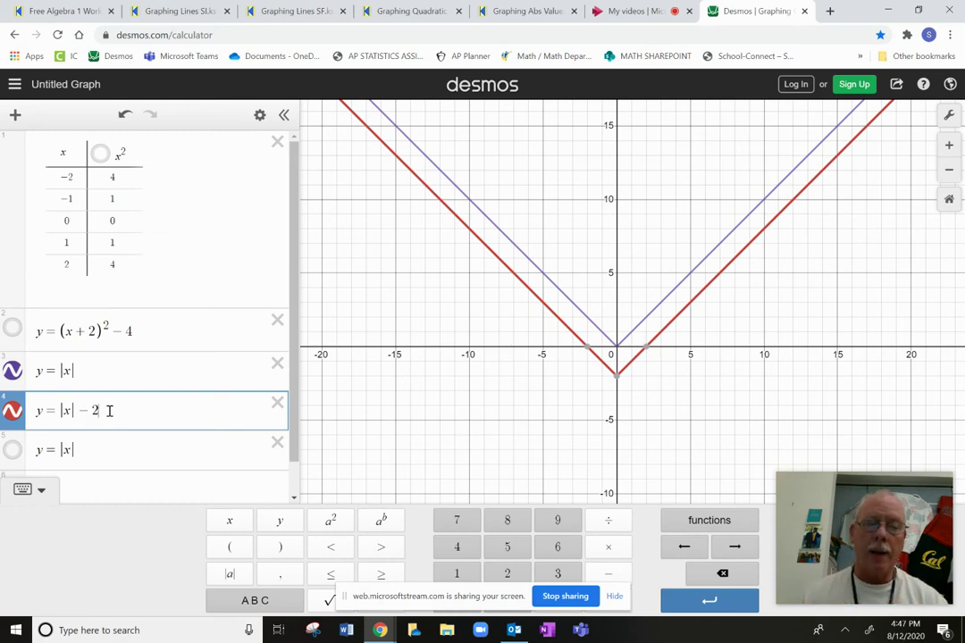
Add 3 inside the absolute value of the fifth expression to make |x + 3|, and hide the graph of y = |x| − 2
click(71, 454)
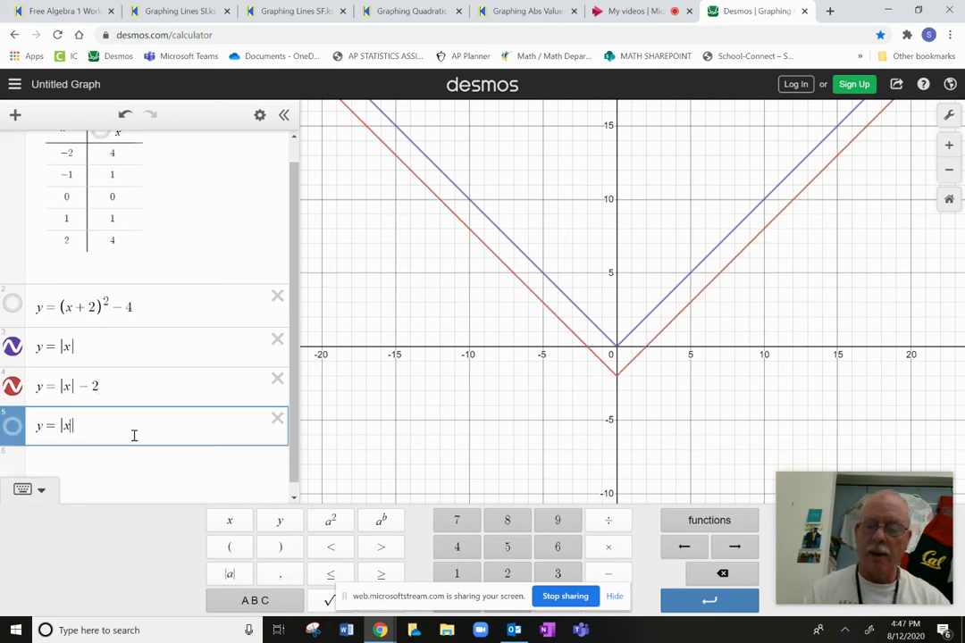
text(+)
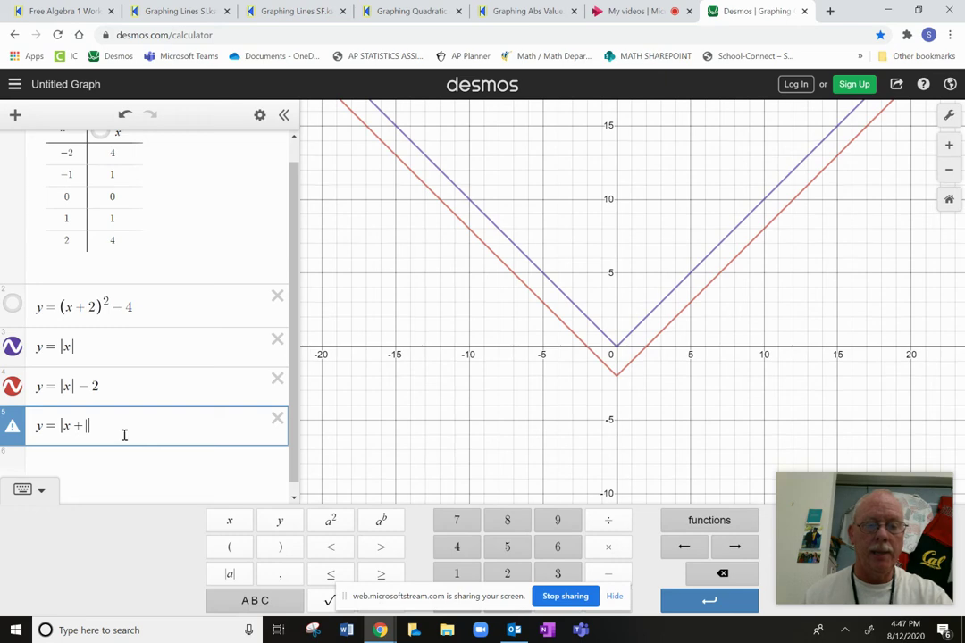
click(35, 425)
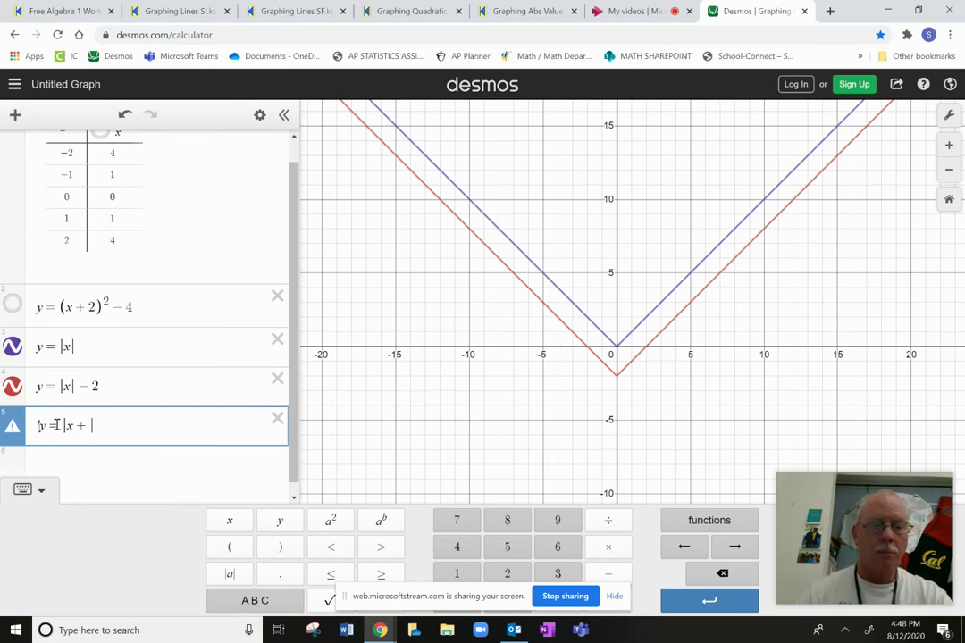
text(3)
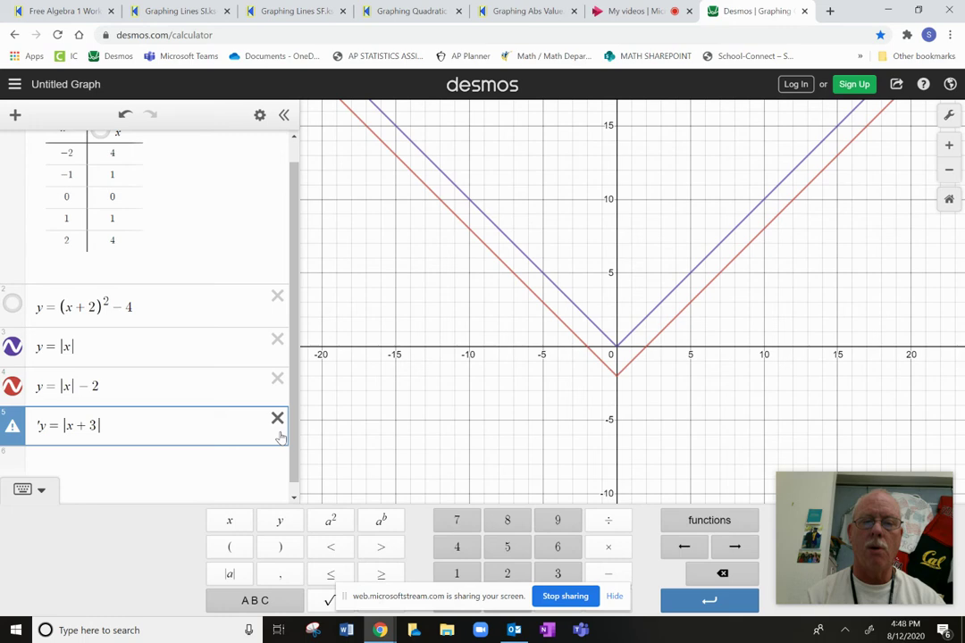
click(10, 387)
click(12, 409)
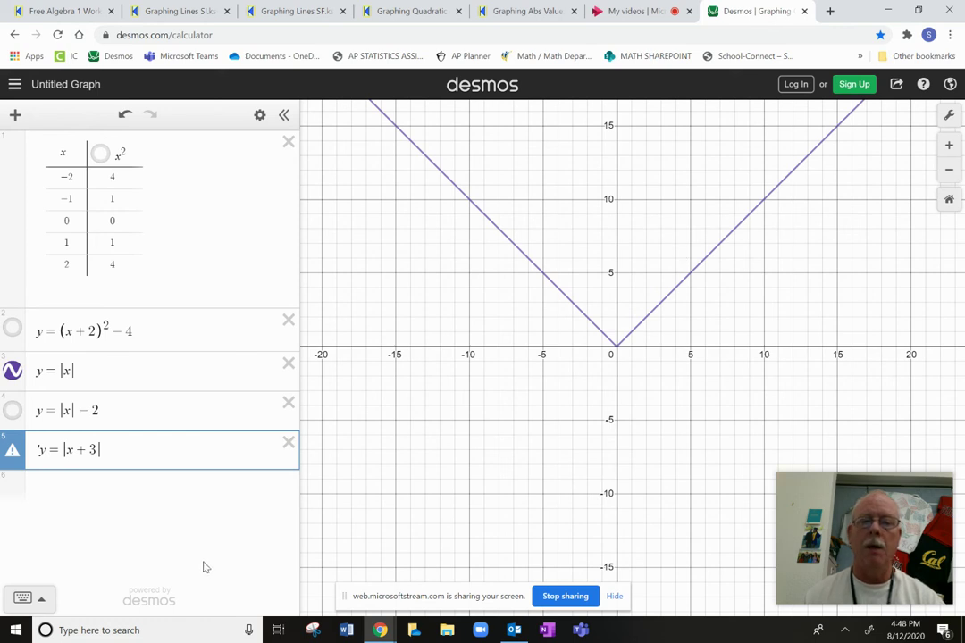
Remove the stray apostrophe in front of y = |x + 3| and show its graph
click(43, 448)
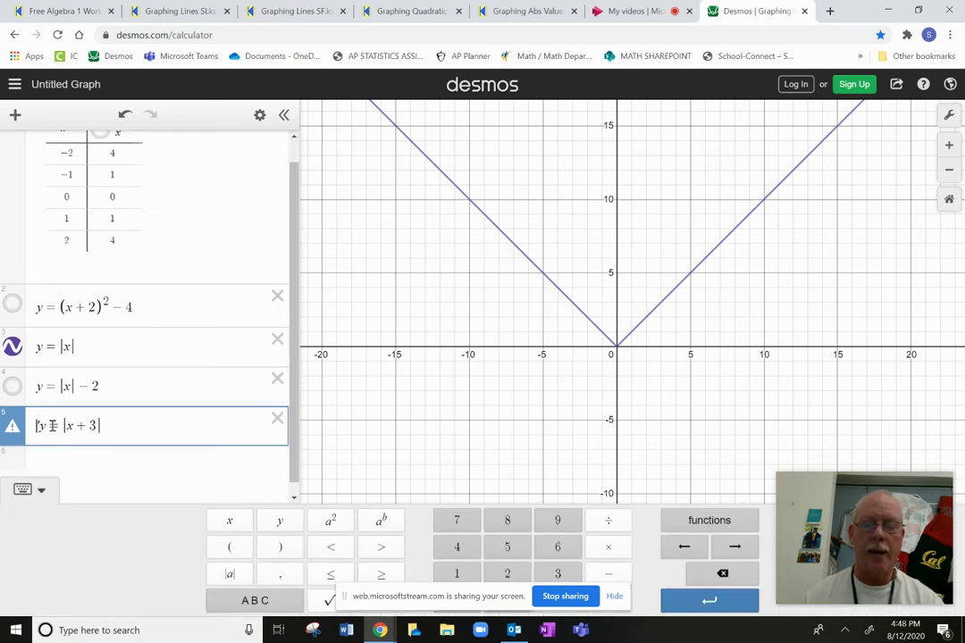
text(=)
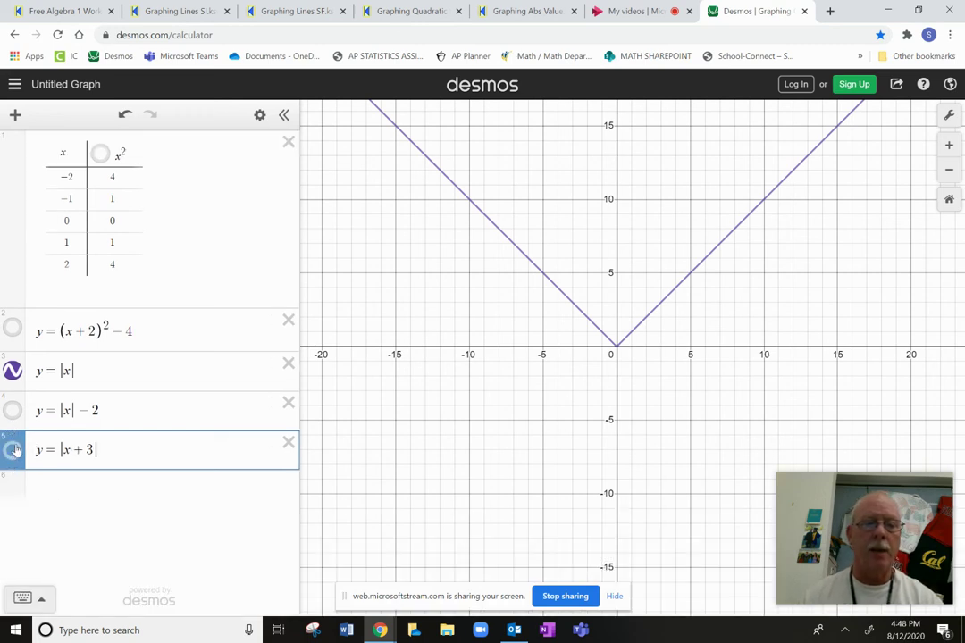
click(14, 450)
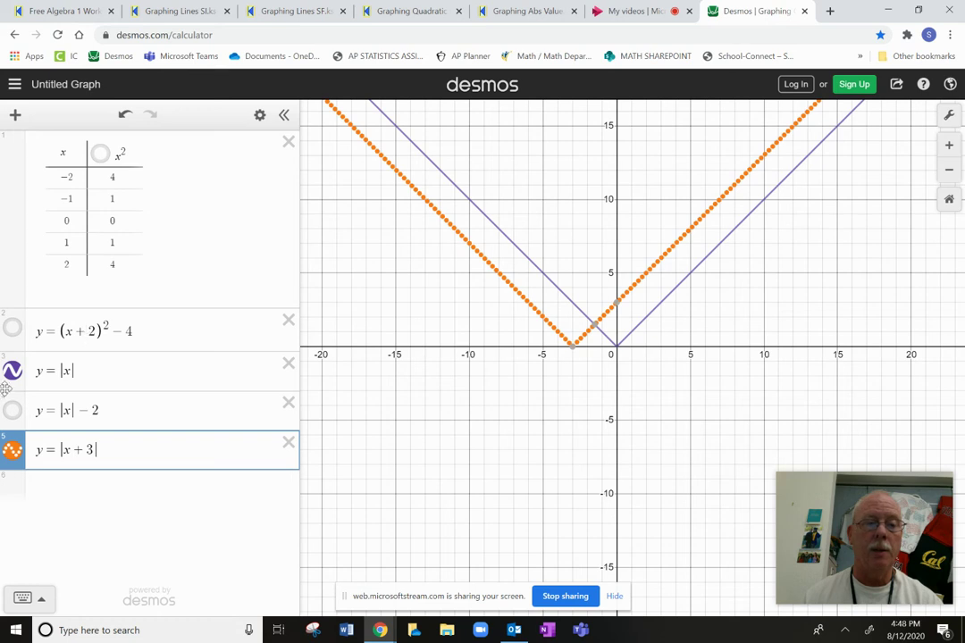
Briefly display the graphs of the x² table and y = (x + 2)² − 4 for comparison, and hide both again
click(101, 155)
click(13, 332)
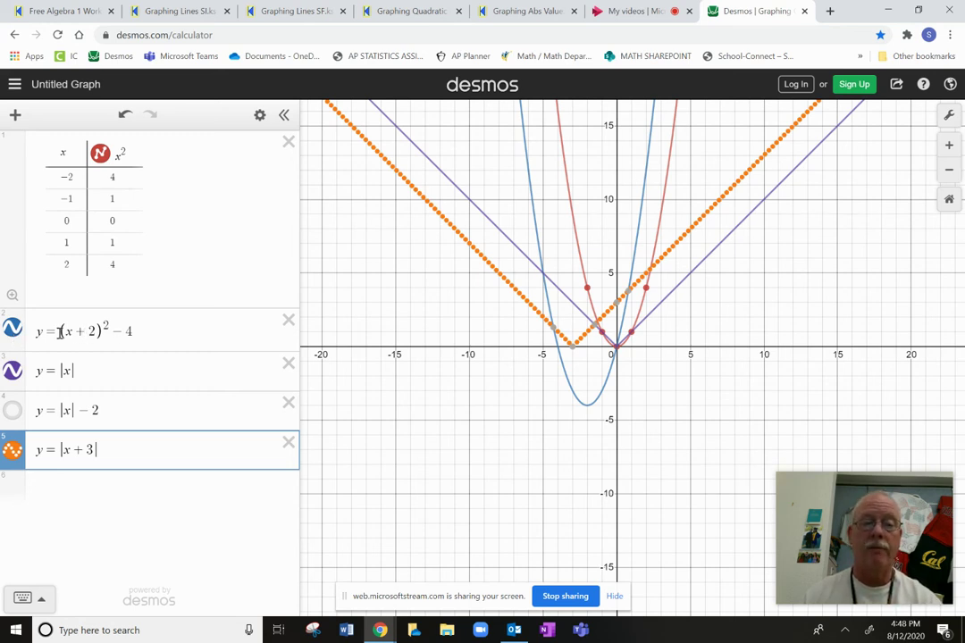
click(13, 332)
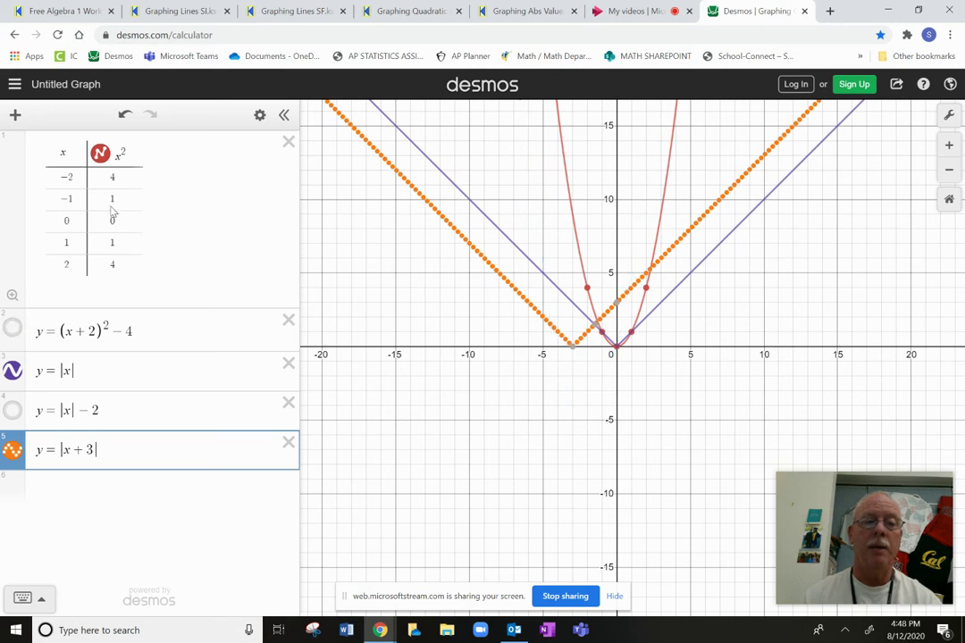
click(100, 154)
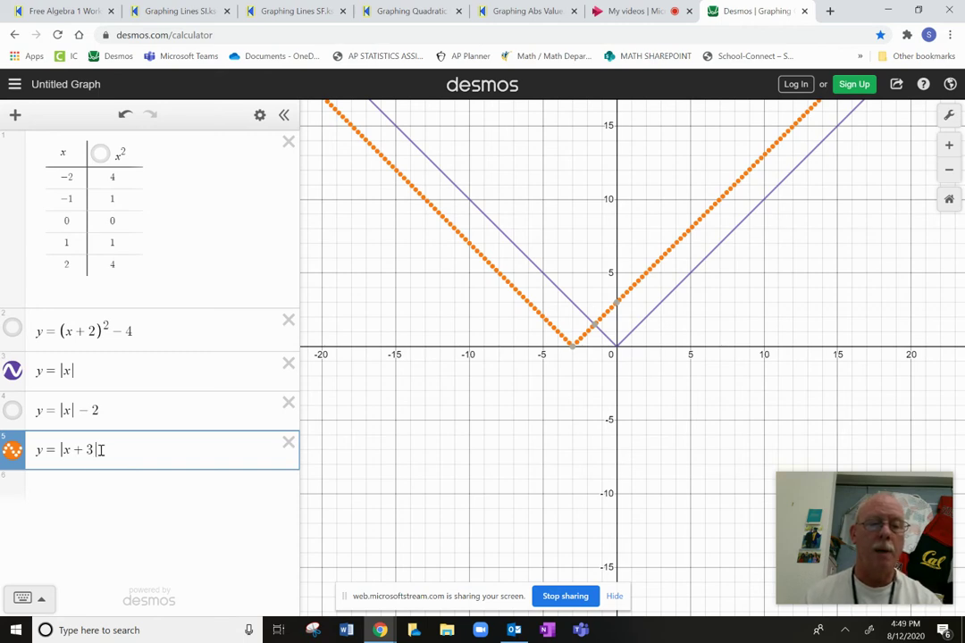
Extend the orange dotted expression to y = |x + 3| + 6
click(129, 454)
text(+6)
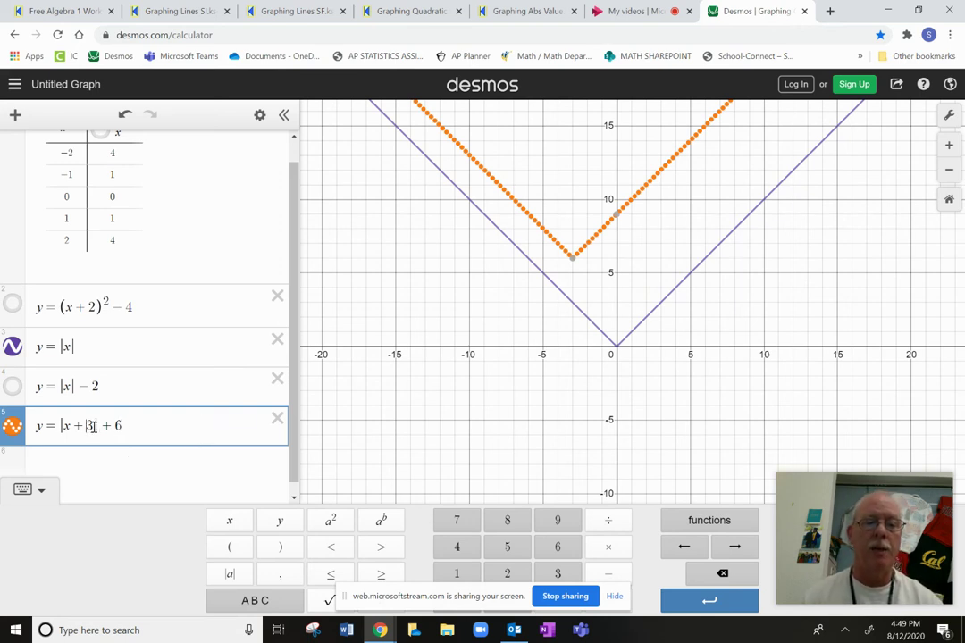
Change the orange dotted expression to y = |x − 3| − 2
key(BackSpace)
key(BackSpace)
text(-3)
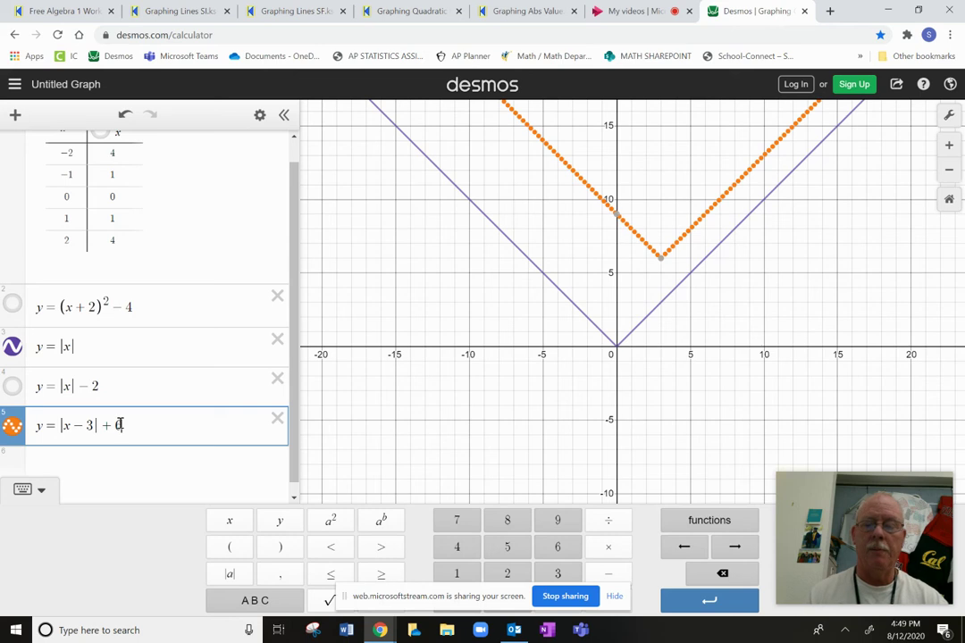
click(118, 425)
key(BackSpace)
key(BackSpace)
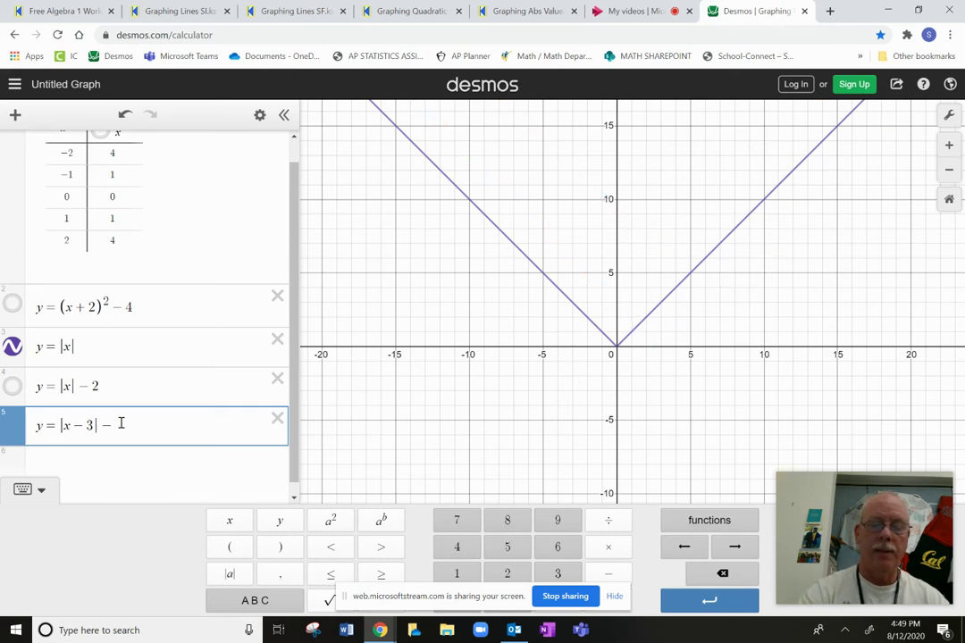
text(2)
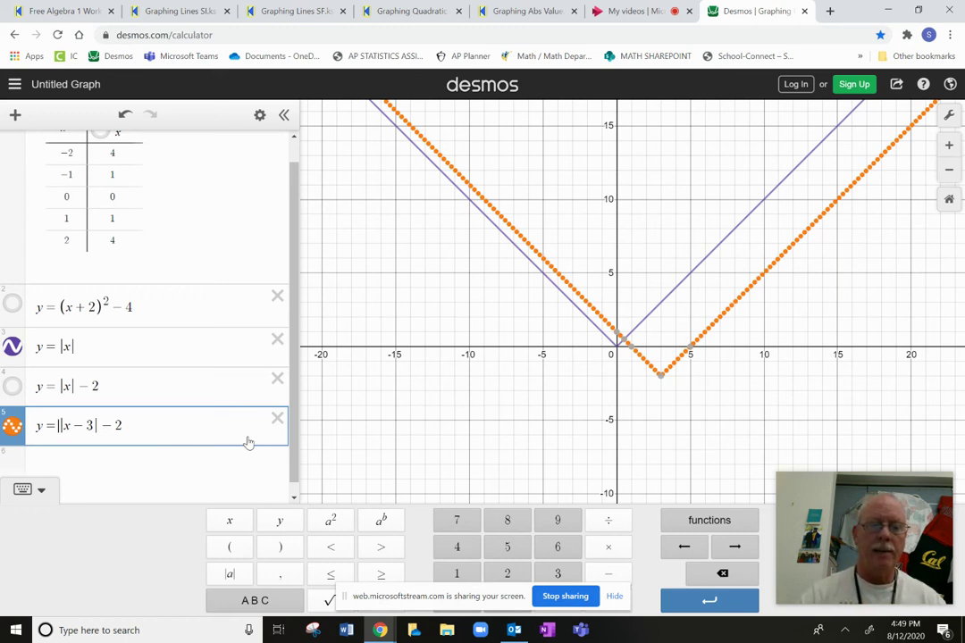
Toggle a negative sign in front of the absolute value for comparison, leaving the expression as y = −|x − 3| − 2
text(-)
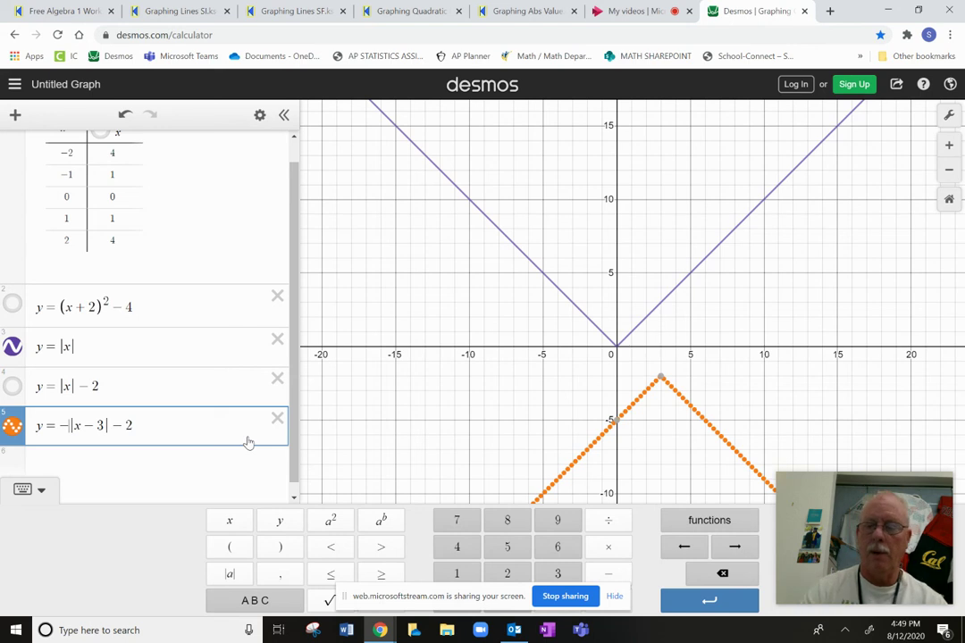
key(BackSpace)
text(-)
key(BackSpace)
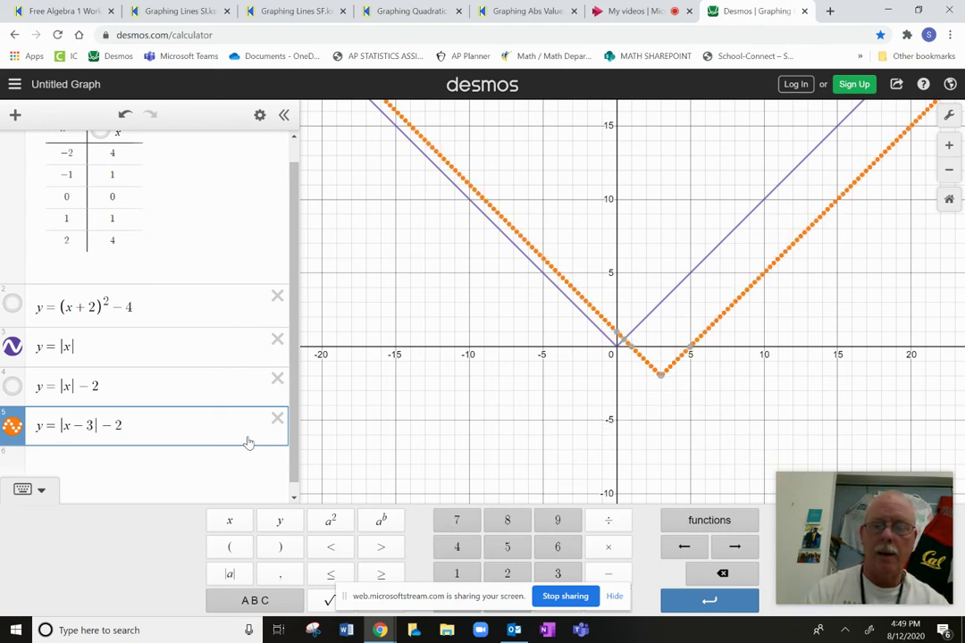
text(-)
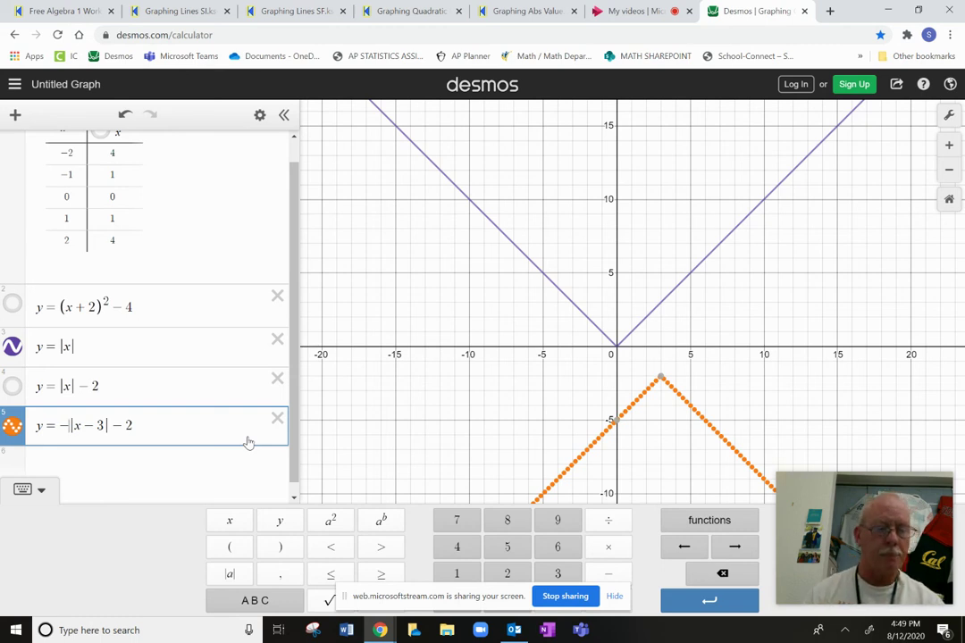
Look up problem 4 in the standard-form Graphing Lines worksheet and graph 6x + 5y = 20 as the sixth expression in Desmos
click(176, 467)
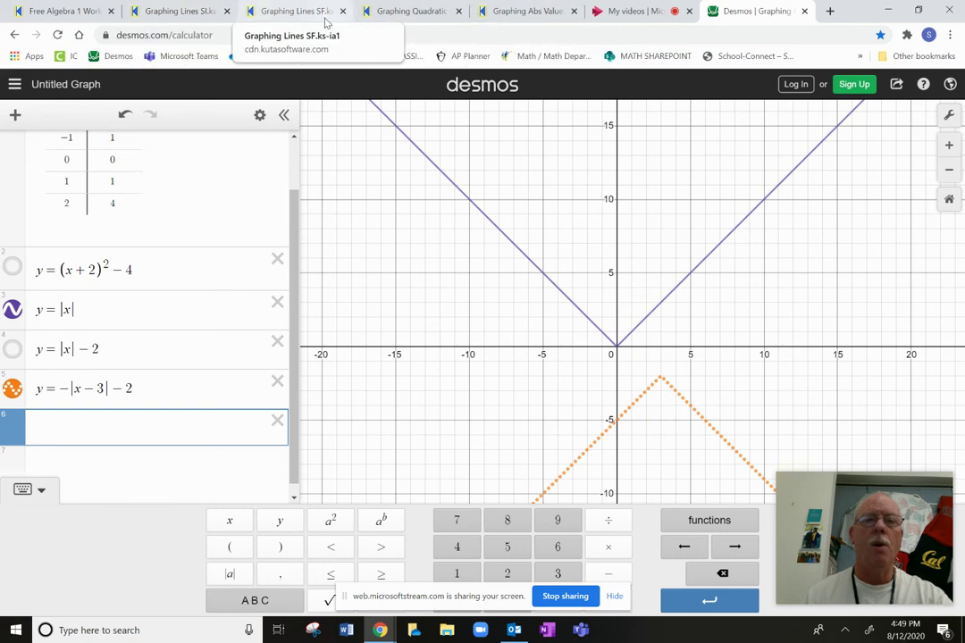
click(202, 14)
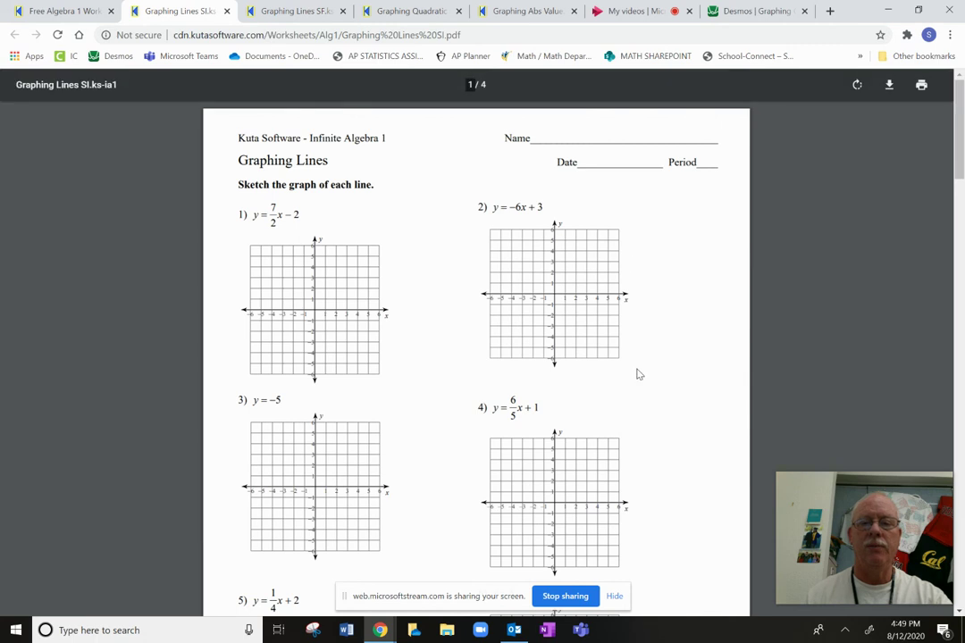
click(284, 12)
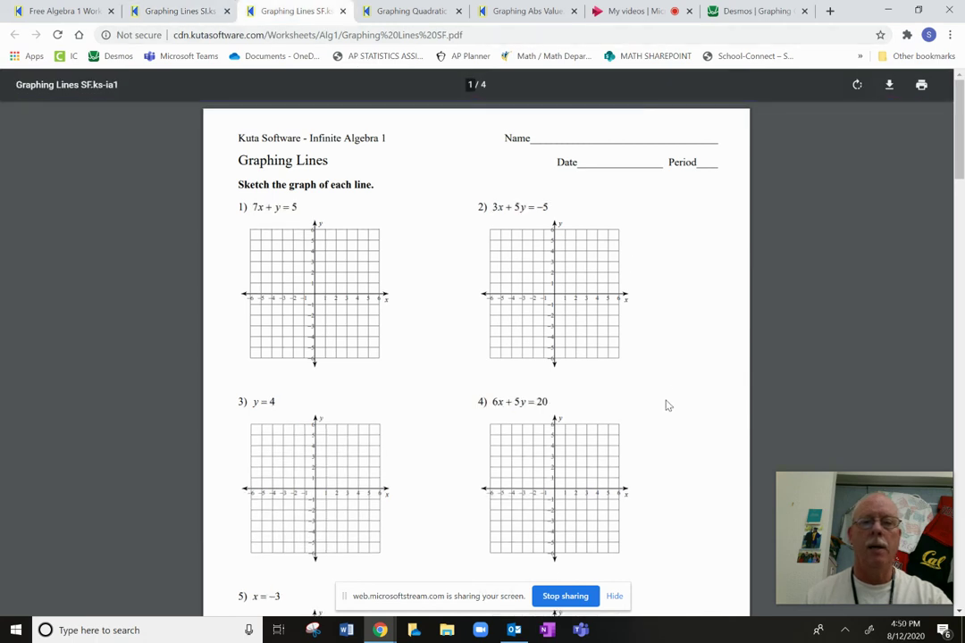
scroll(625, 411, down, 3)
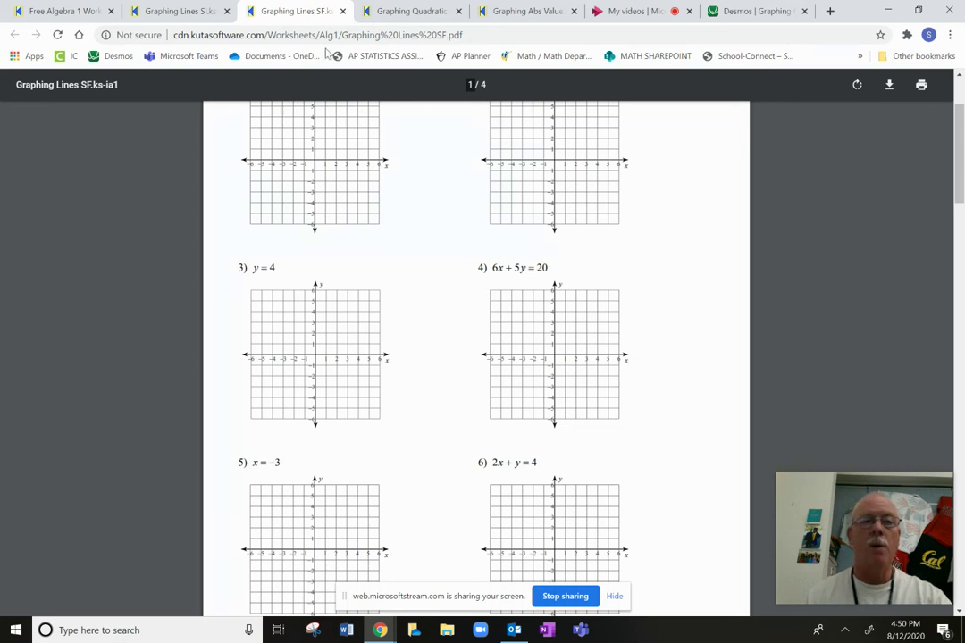
click(770, 18)
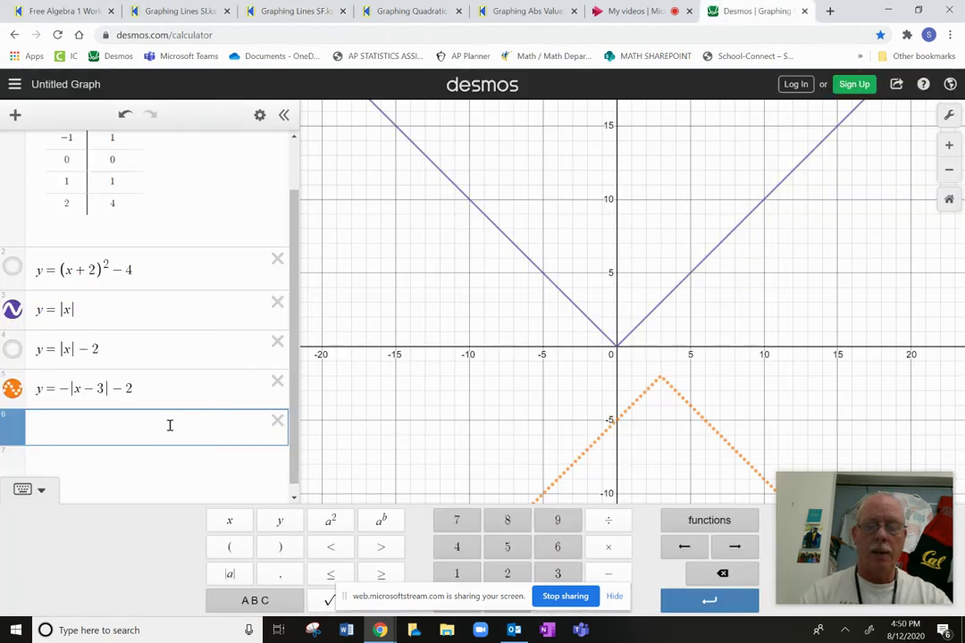
text(6x )
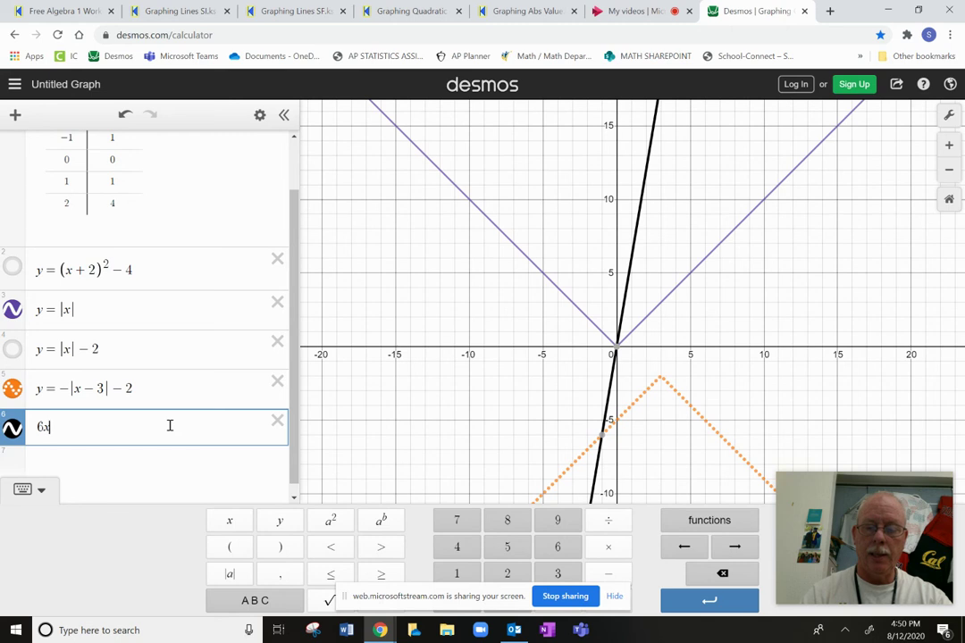
text(+ 5y = 20)
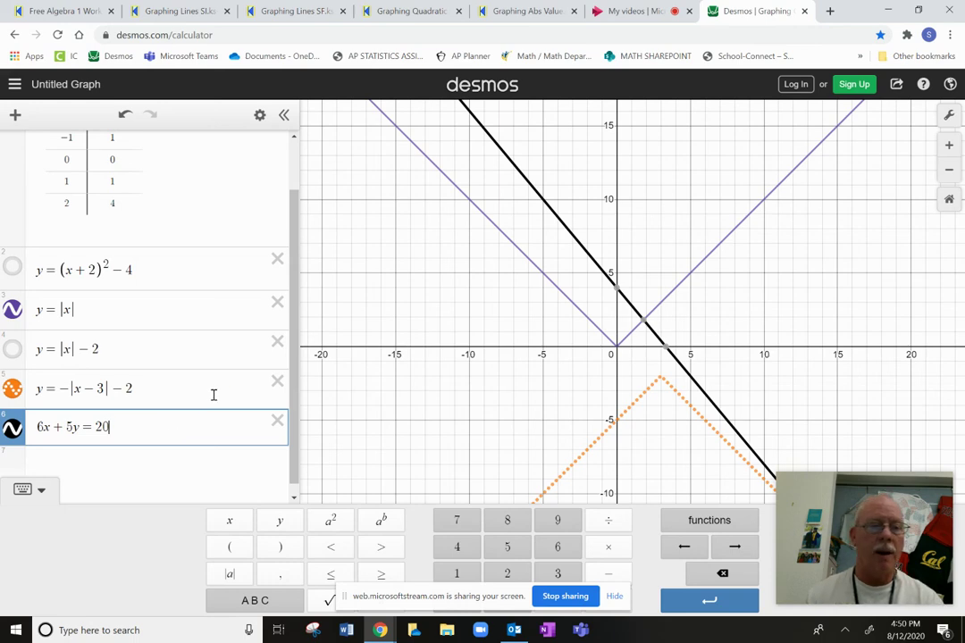
Hide the graphs of y = |x| and y = −|x − 3| − 2
click(26, 318)
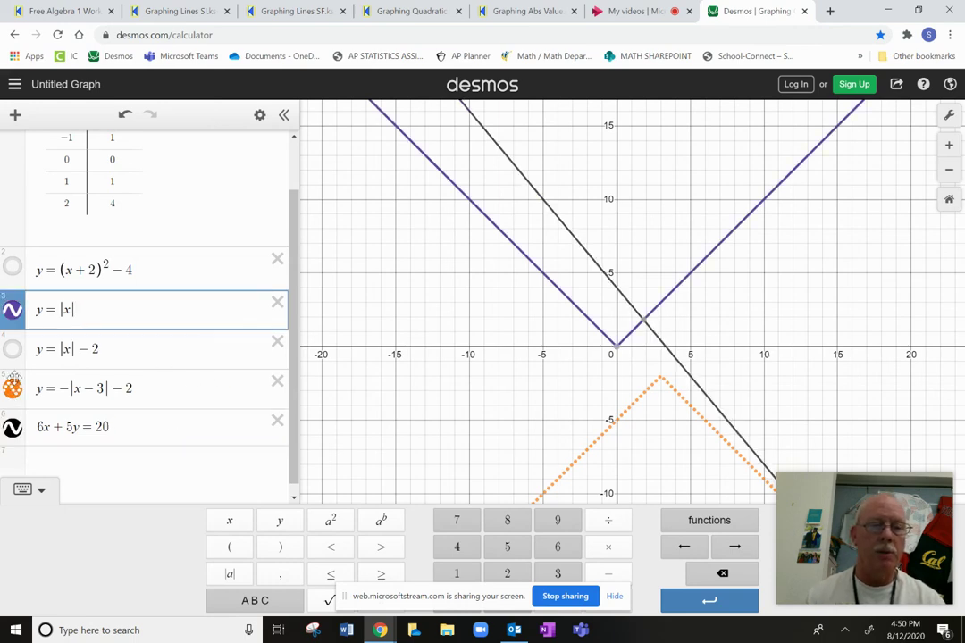
click(13, 370)
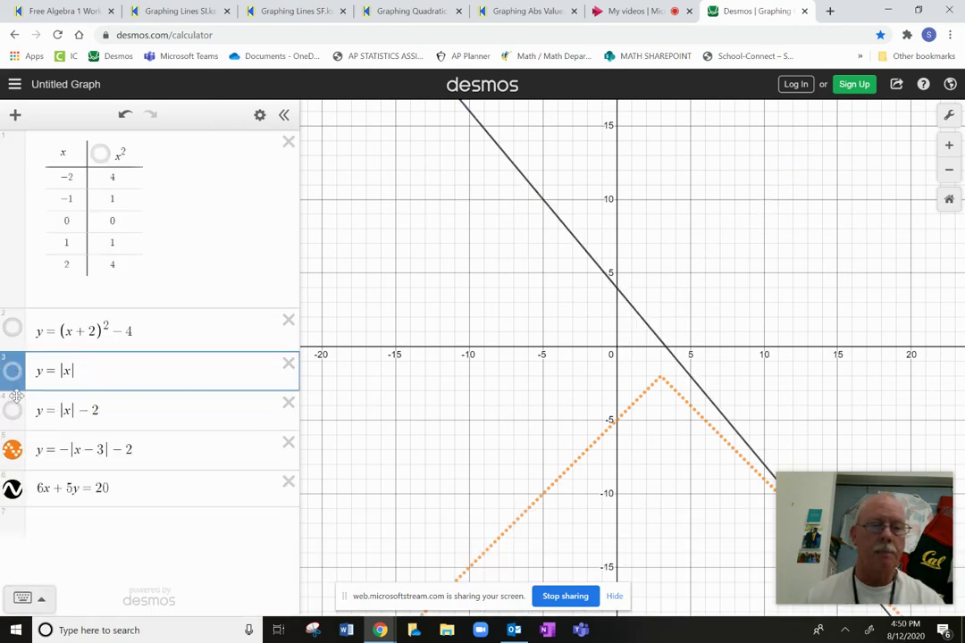
click(13, 449)
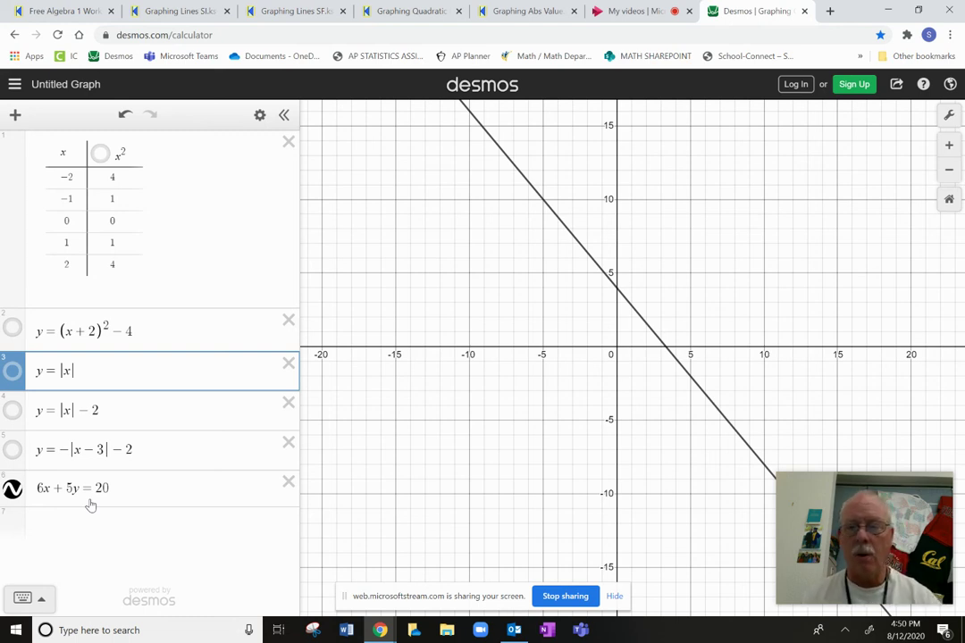
Add y = −(6/5)x + 4 as the seventh expression and hide its graph to compare it with 6x + 5y = 20
click(96, 527)
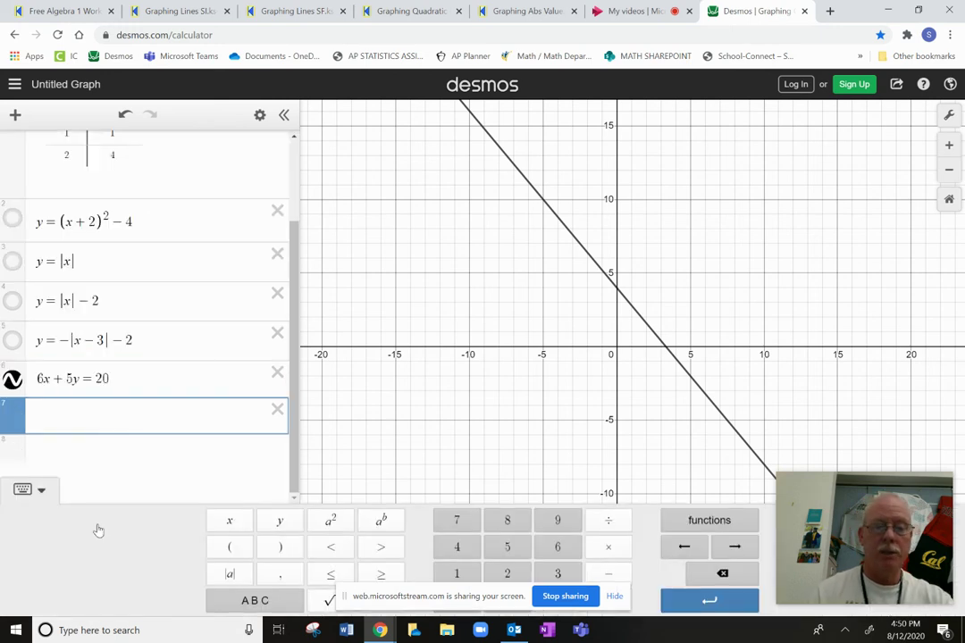
text(y=-6/)
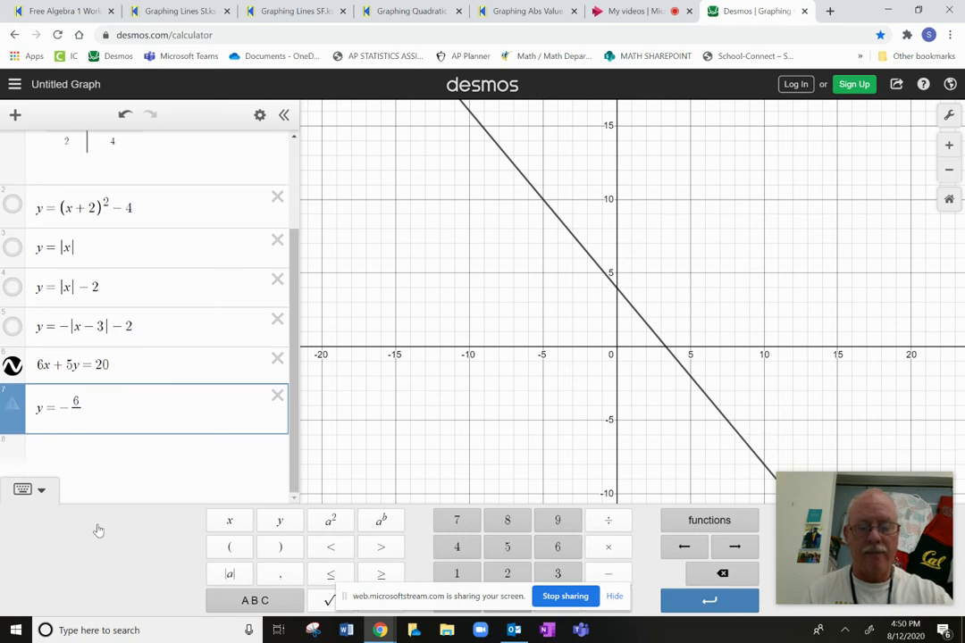
text(5)
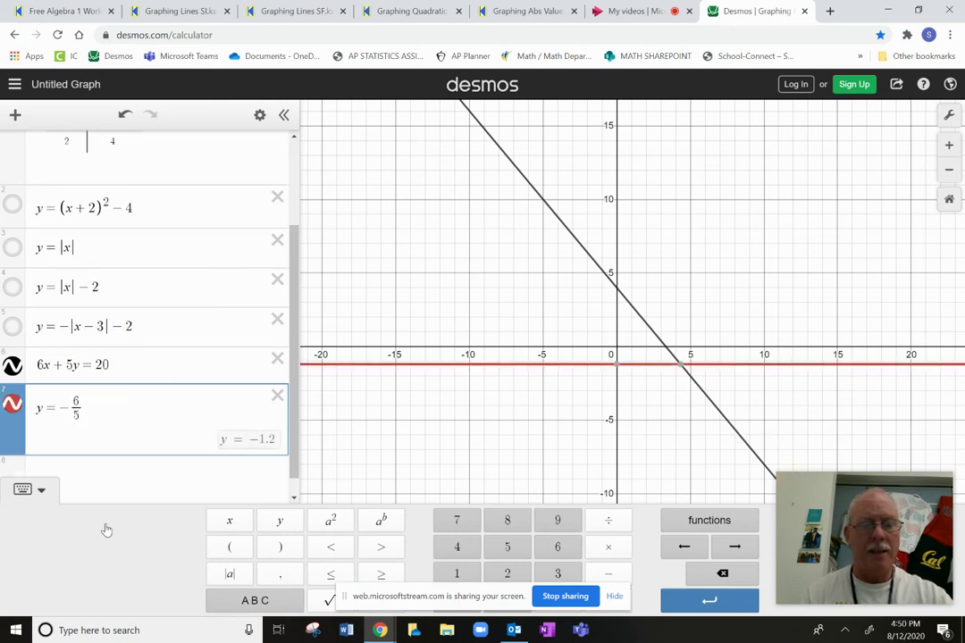
key(Right)
text(x )
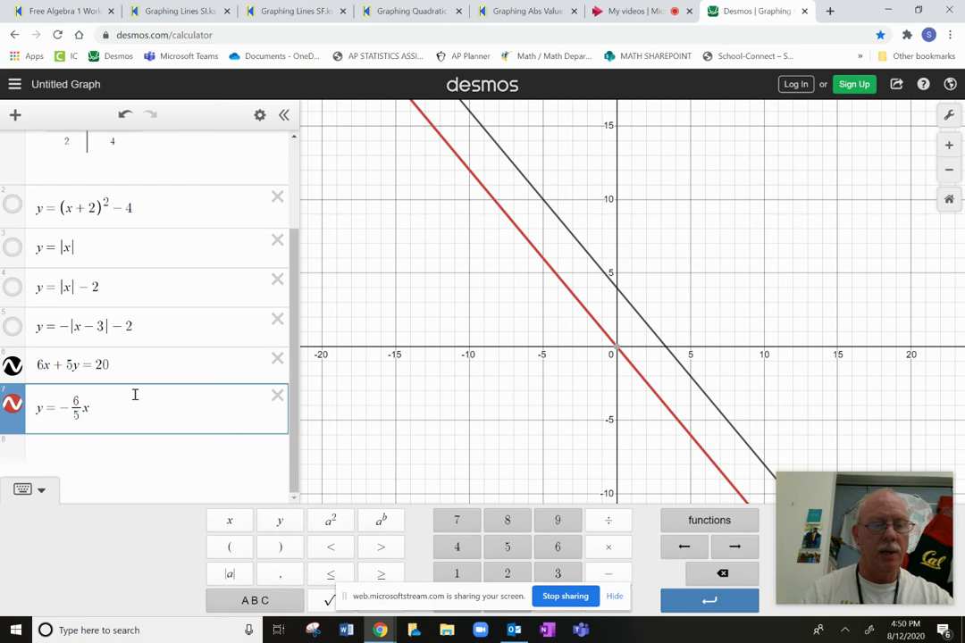
text(+ 4)
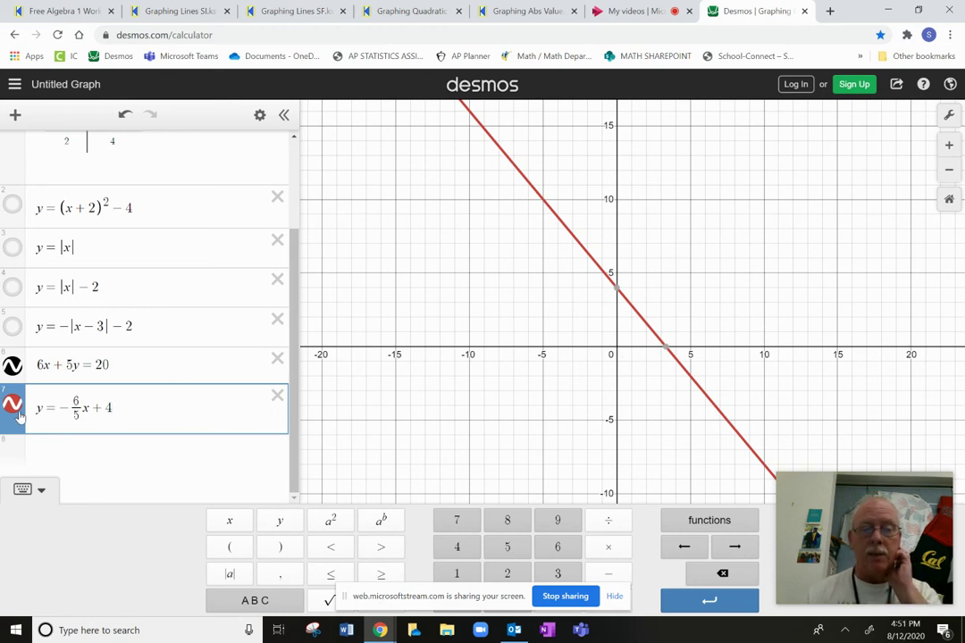
click(24, 490)
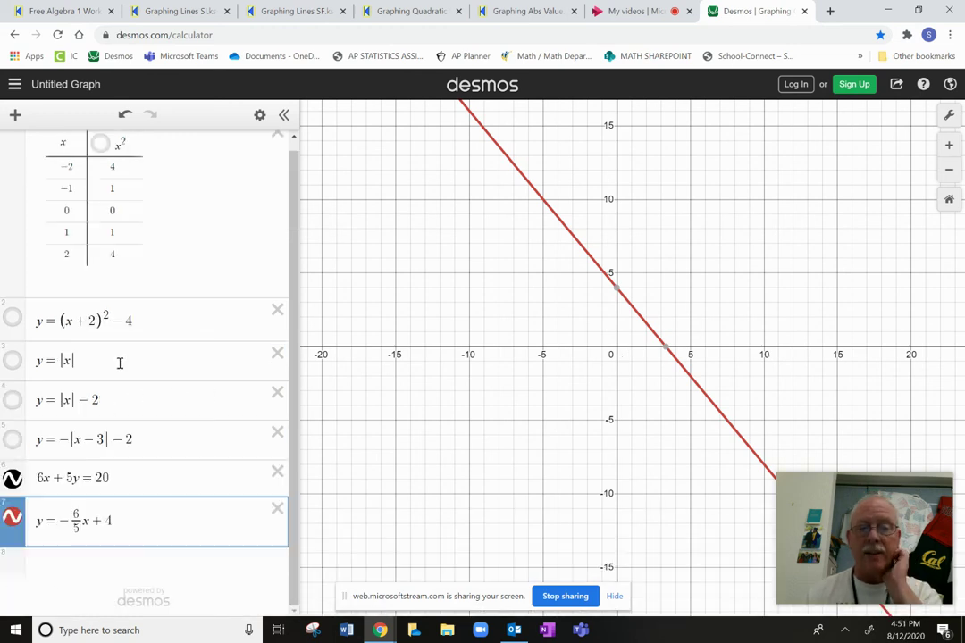
click(11, 518)
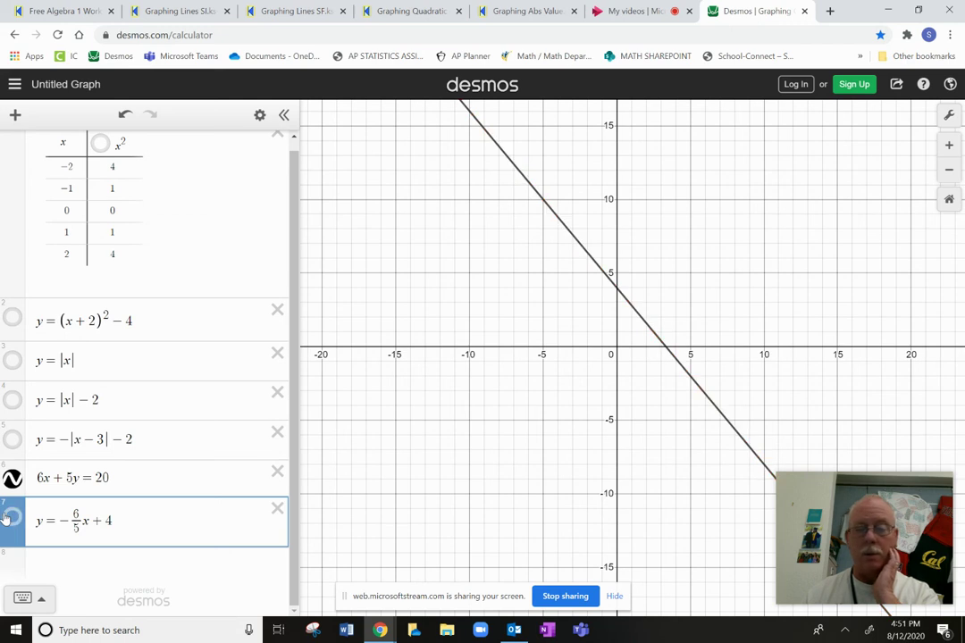
Rewrite the seventh expression as f(x) = −(6/5)x + 4 and show its graph in place of 6x + 5y = 20
click(35, 519)
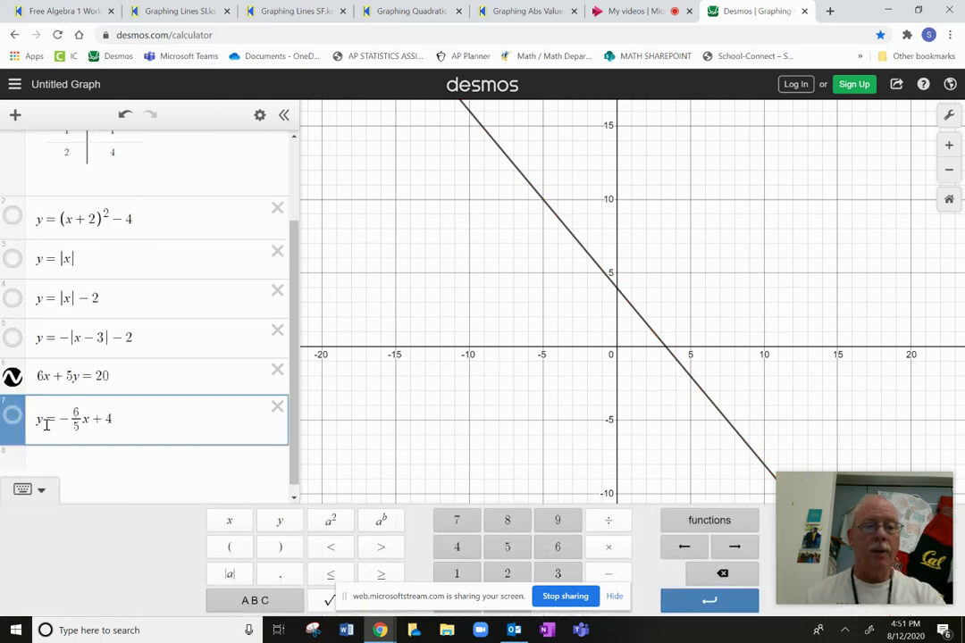
key(Delete)
key(Delete)
text(f(x=))
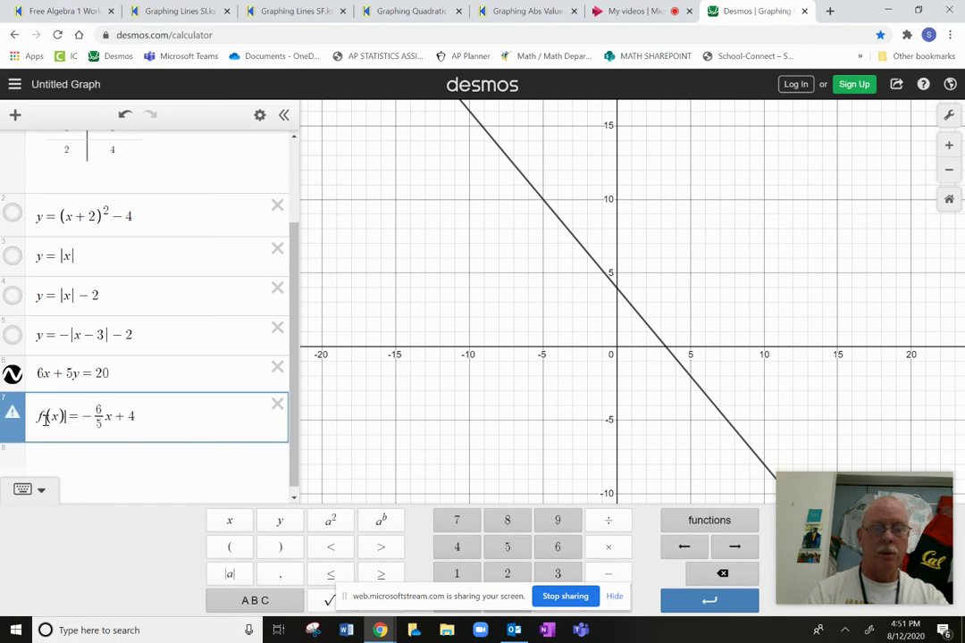
click(5, 407)
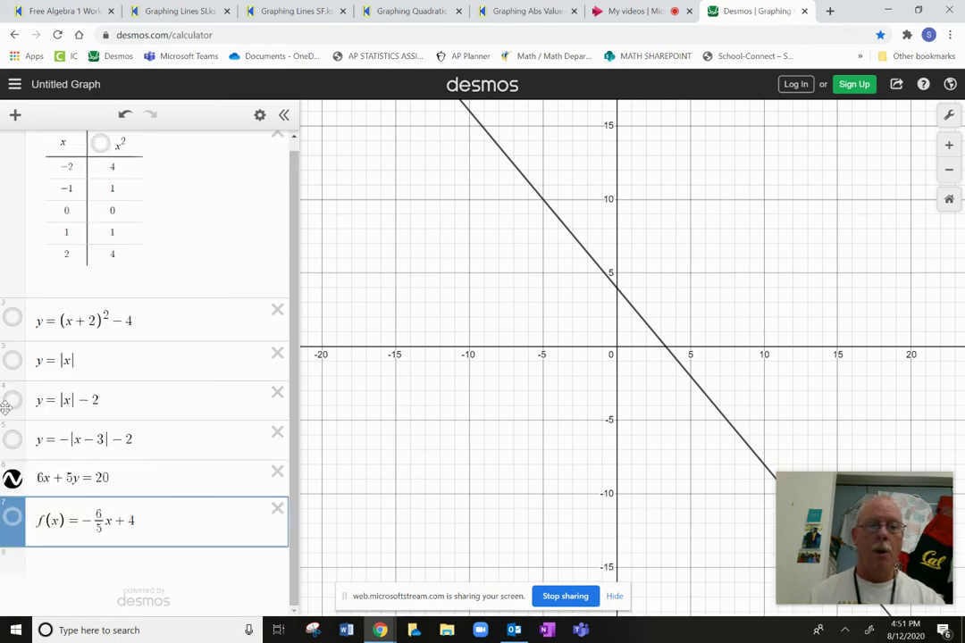
click(12, 479)
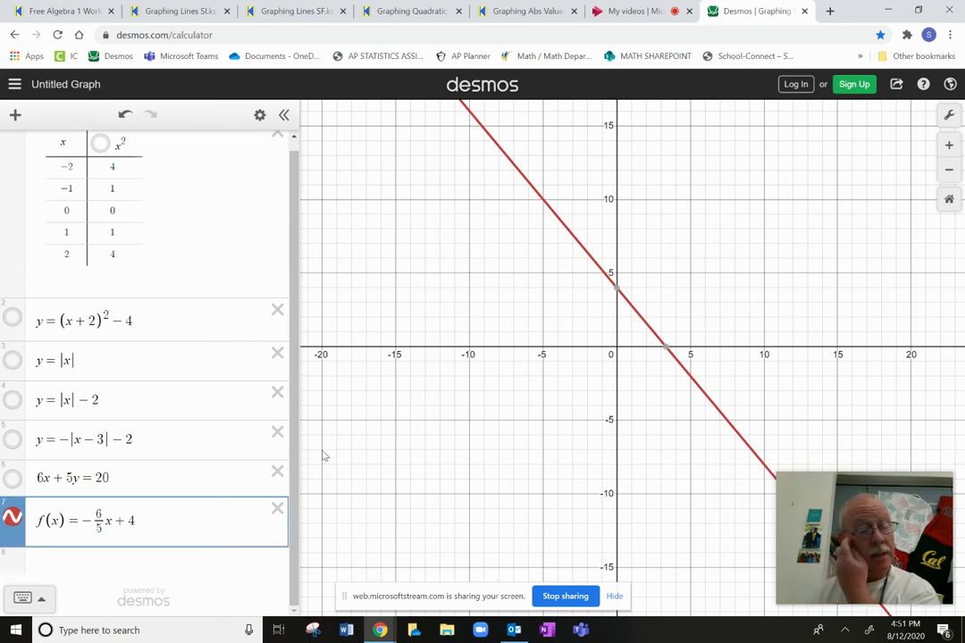